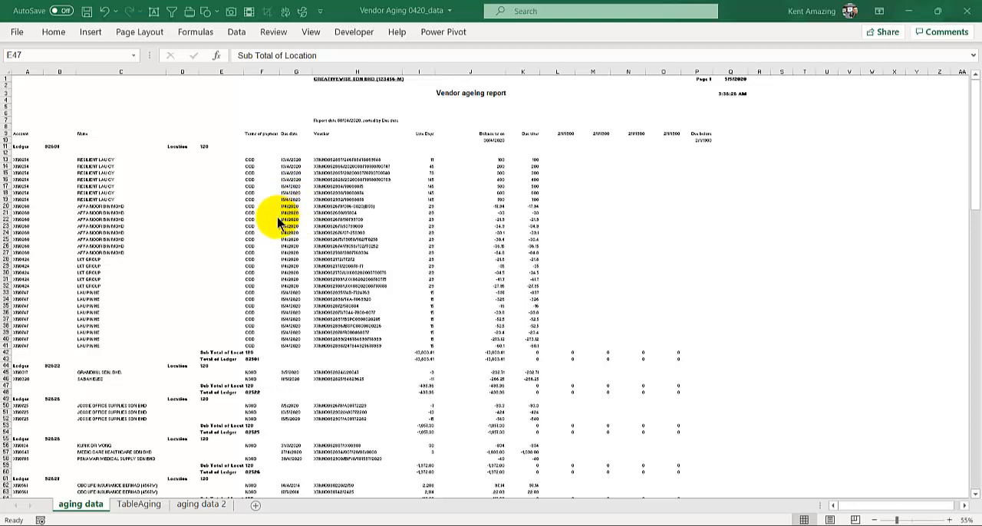
# - Examine the vendor ageing report's layout on the aging data sheet, including its title rows, column headers and subtotal rows
pyautogui.keyDown('ctrl'); pyautogui.scroll(2, 280, 222); pyautogui.keyUp('ctrl')
pyautogui.scroll(4, 277, 216)
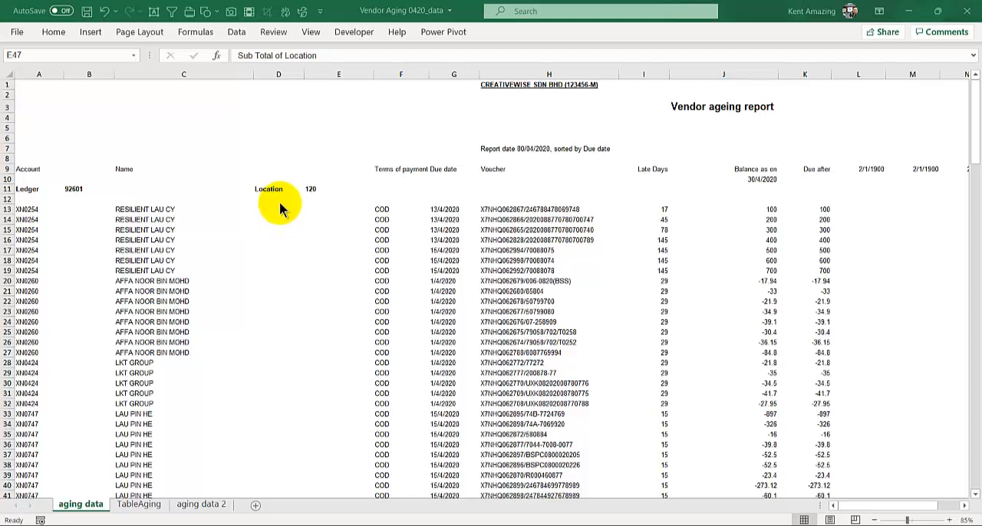
pyautogui.keyDown('ctrl'); pyautogui.scroll(-1, 280, 201); pyautogui.keyUp('ctrl')
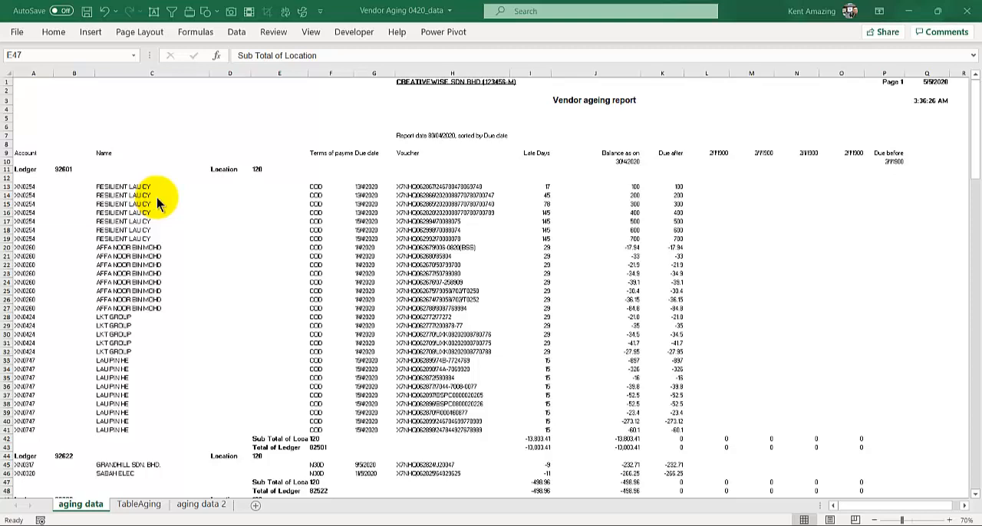
pyautogui.keyDown('ctrl'); pyautogui.scroll(2, 156, 198); pyautogui.keyUp('ctrl')
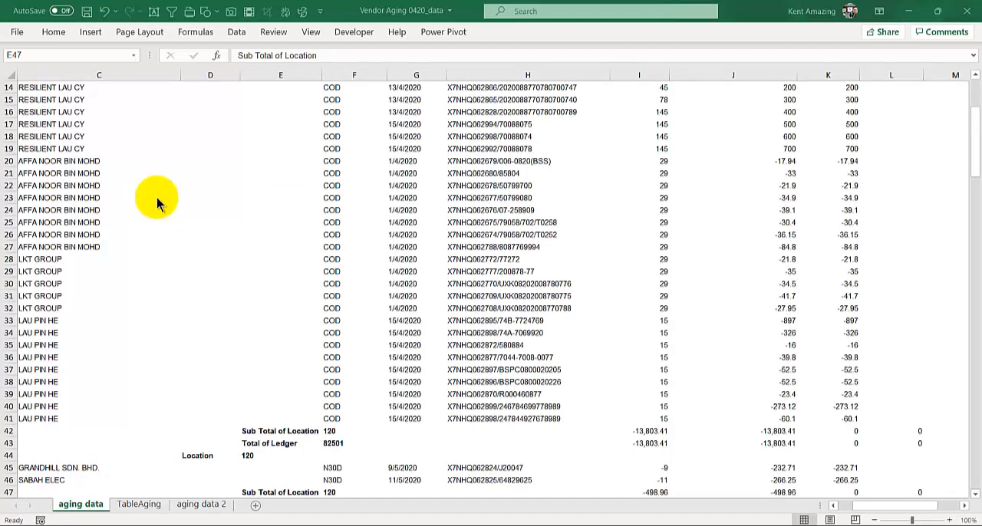
pyautogui.scroll(5, 157, 201)
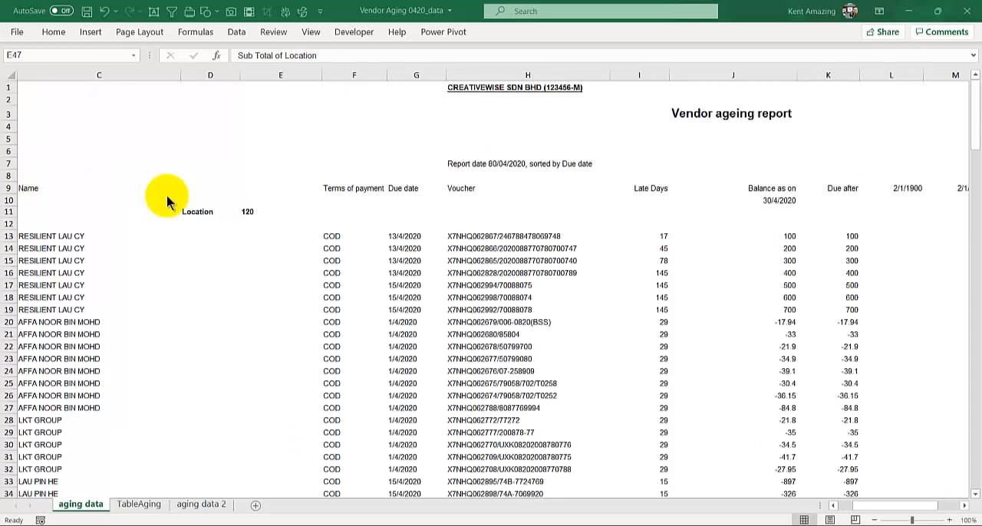
pyautogui.keyDown('ctrl'); pyautogui.scroll(-1, 172, 194); pyautogui.keyUp('ctrl')
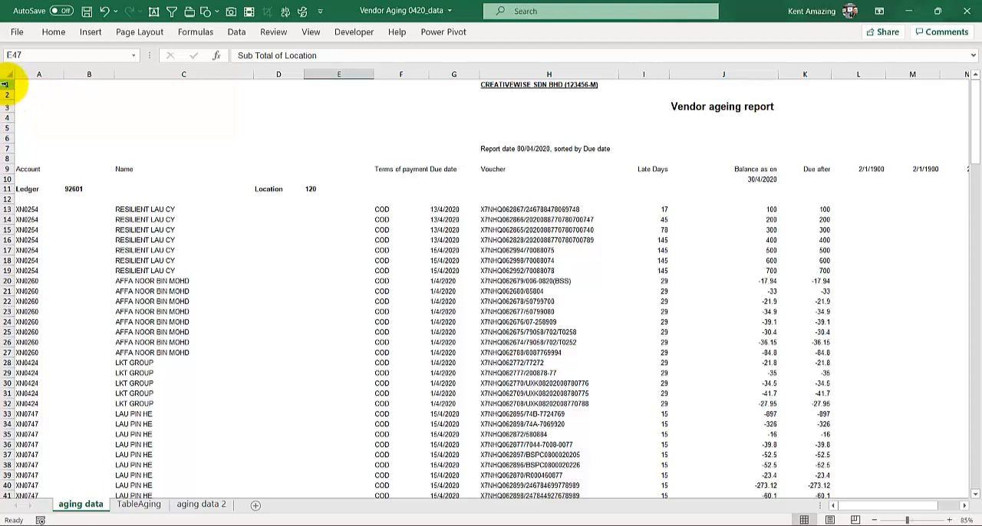
pyautogui.moveTo(6, 83)
pyautogui.mouseDown()
pyautogui.moveTo(7, 166)
pyautogui.moveTo(7, 86)
pyautogui.mouseUp()
pyautogui.click(86, 229)
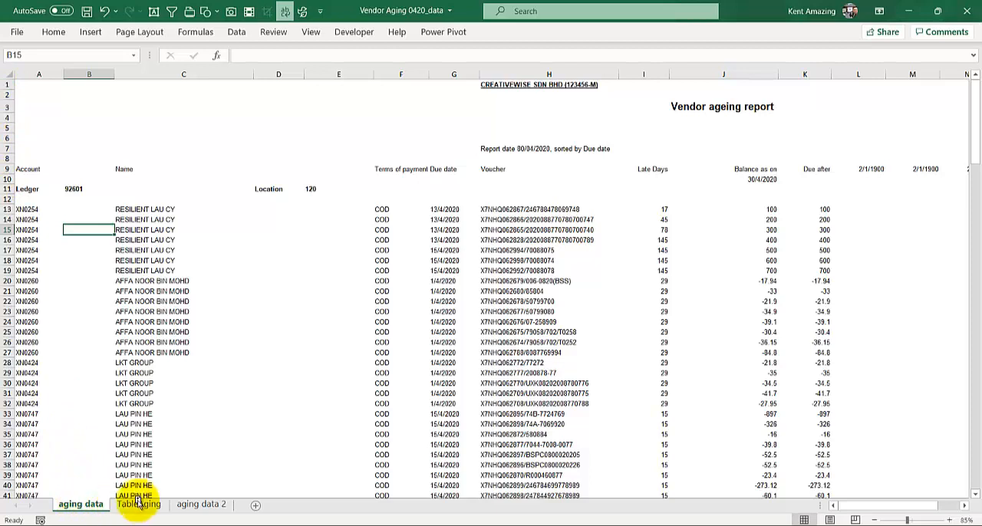
# - Duplicate the aging data sheet beside the original and delete the report title rows 1 to 8 in the copy
pyautogui.moveTo(140, 506); pyautogui.dragTo(120, 498)
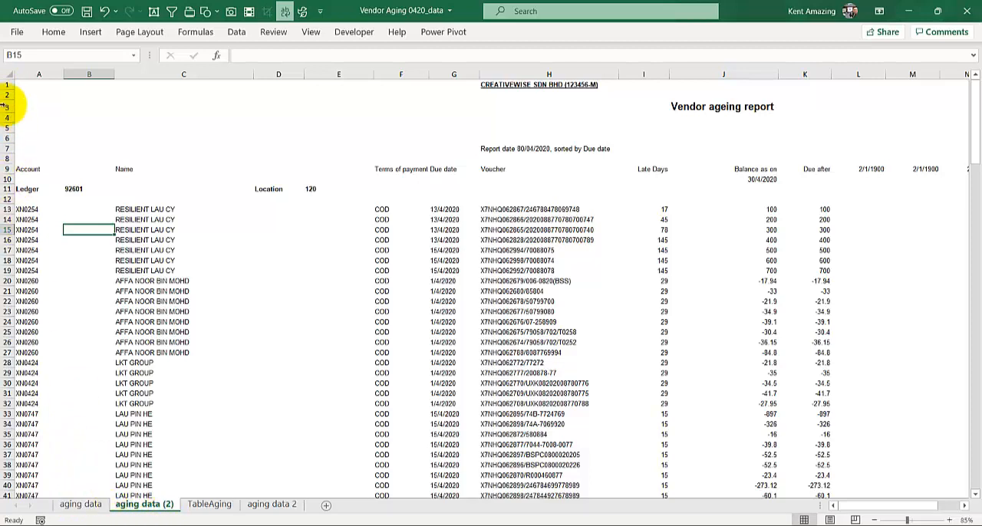
pyautogui.moveTo(6, 86); pyautogui.dragTo(6, 158)
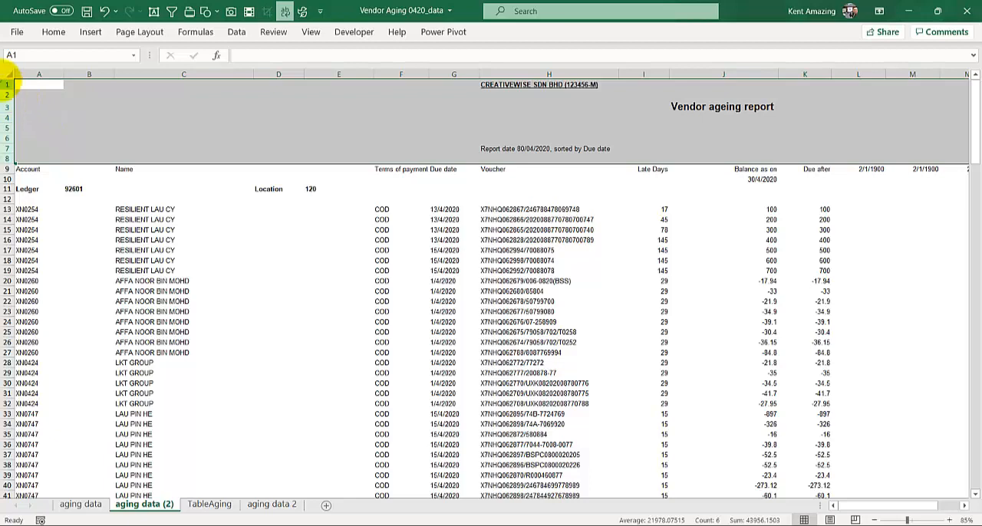
pyautogui.moveTo(5, 85); pyautogui.dragTo(10, 158)
pyautogui.rightClick(10, 141)
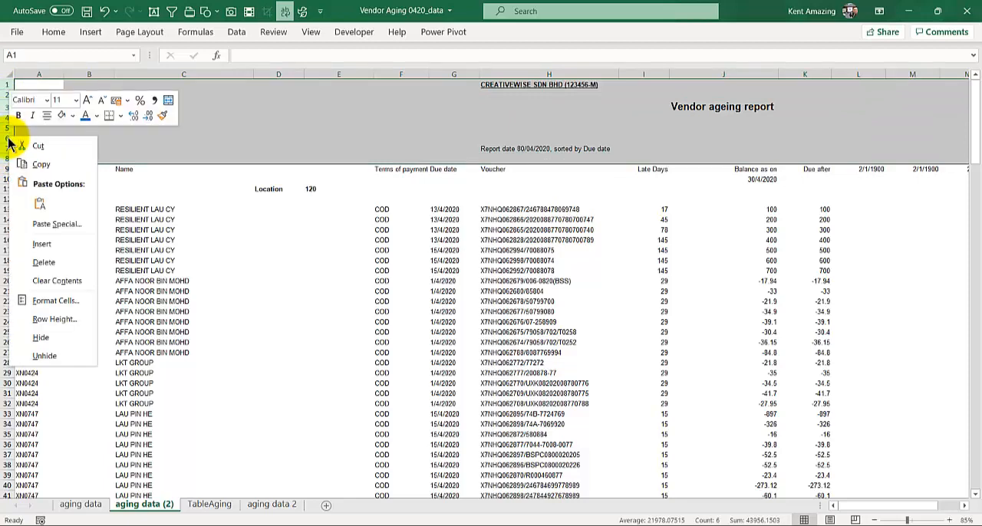
pyautogui.click(23, 262)
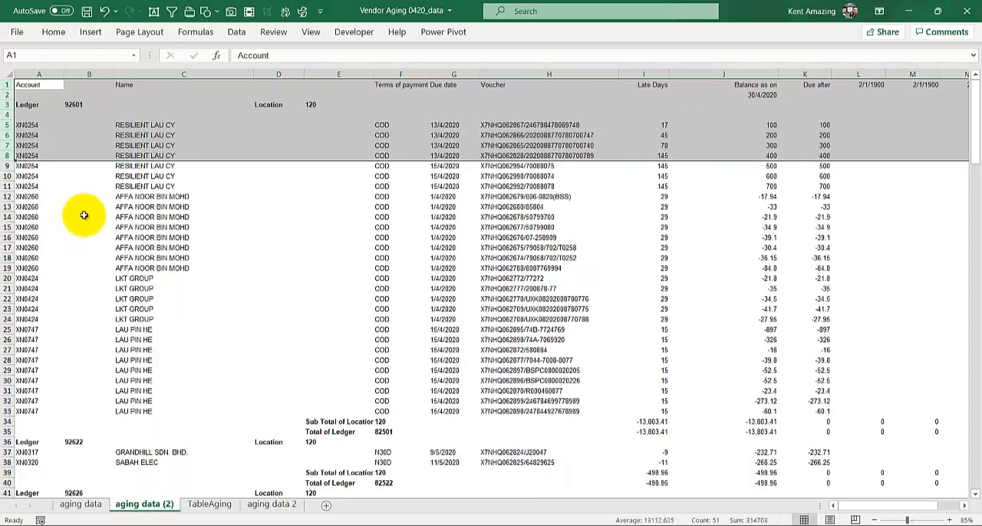
pyautogui.click(84, 217)
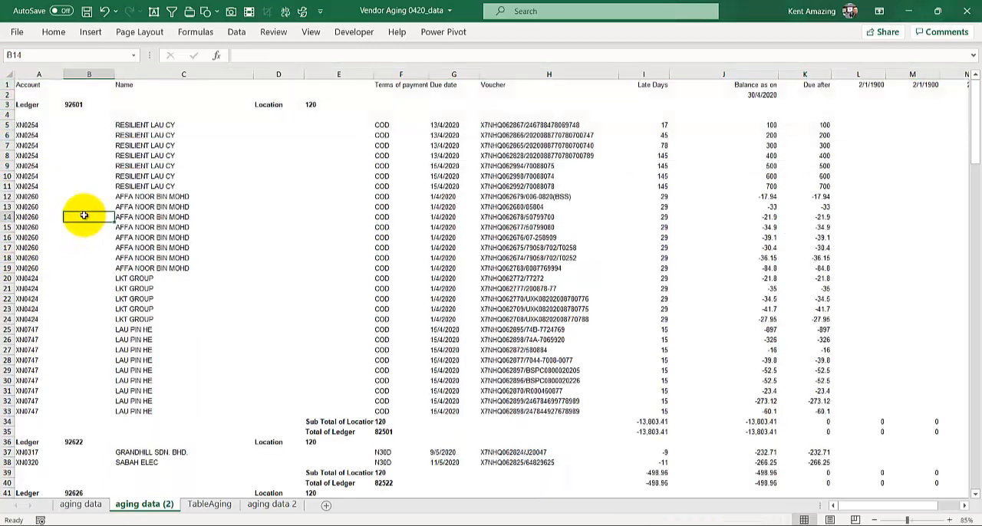
# - Delete rows 2 to 4 beneath the column headers, covering the date, first ledger heading and blank row
pyautogui.moveTo(9, 95); pyautogui.dragTo(7, 113)
pyautogui.rightClick(9, 108)
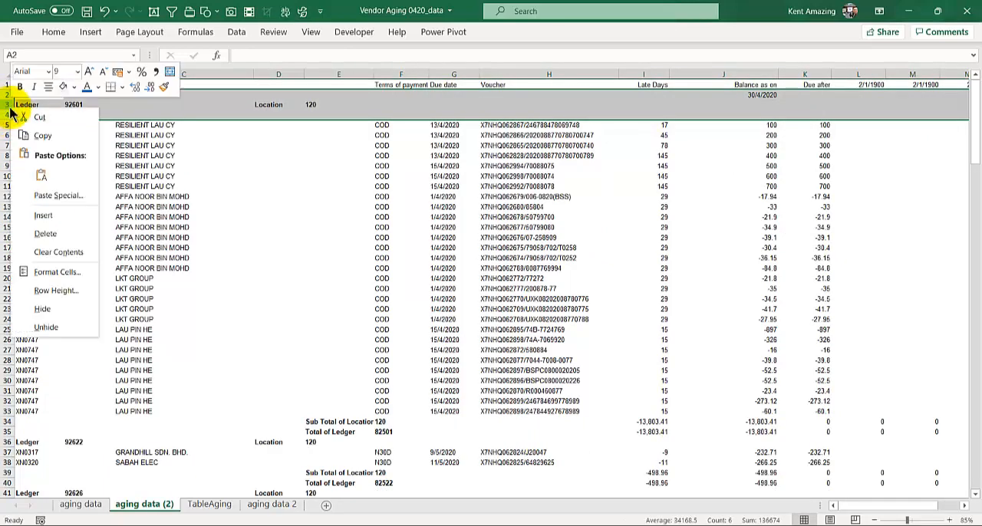
pyautogui.click(40, 232)
# - Delete the subtotal, total and ledger heading rows above GRANDHILL SDN. BHD. (31–33) and those above JOSSIE OFFICE SUPPLIES (33–35)
pyautogui.scroll(-5, 39, 224)
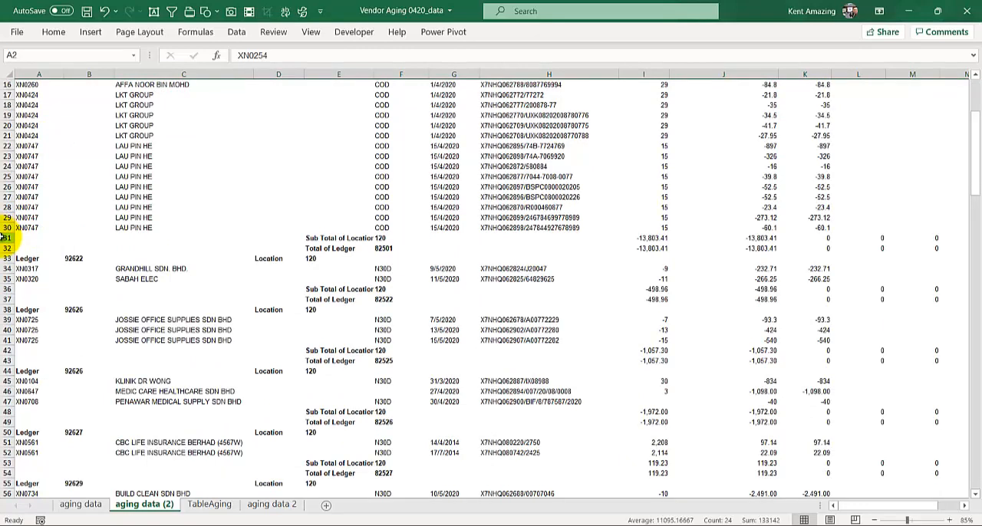
pyautogui.click(7, 238)
pyautogui.moveTo(4, 246); pyautogui.dragTo(4, 261)
pyautogui.rightClick(52, 248)
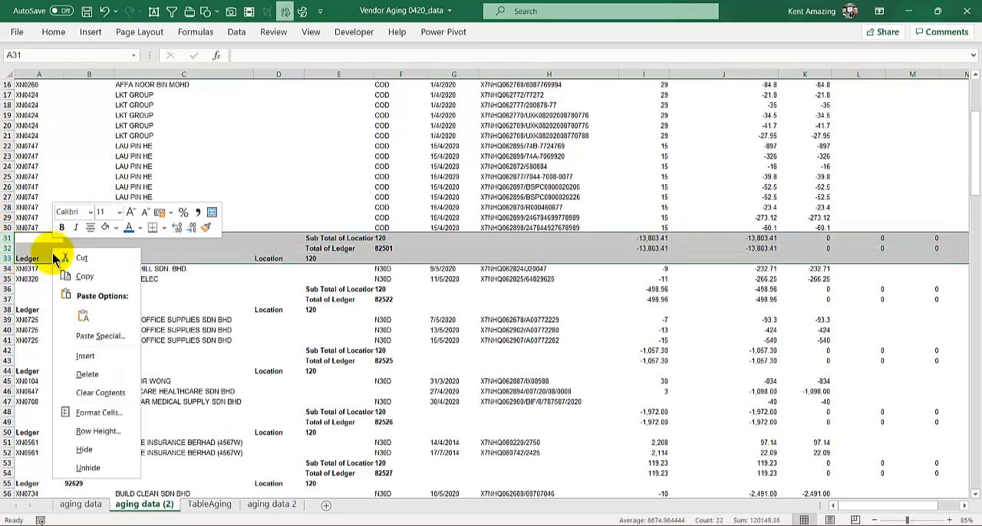
pyautogui.click(90, 374)
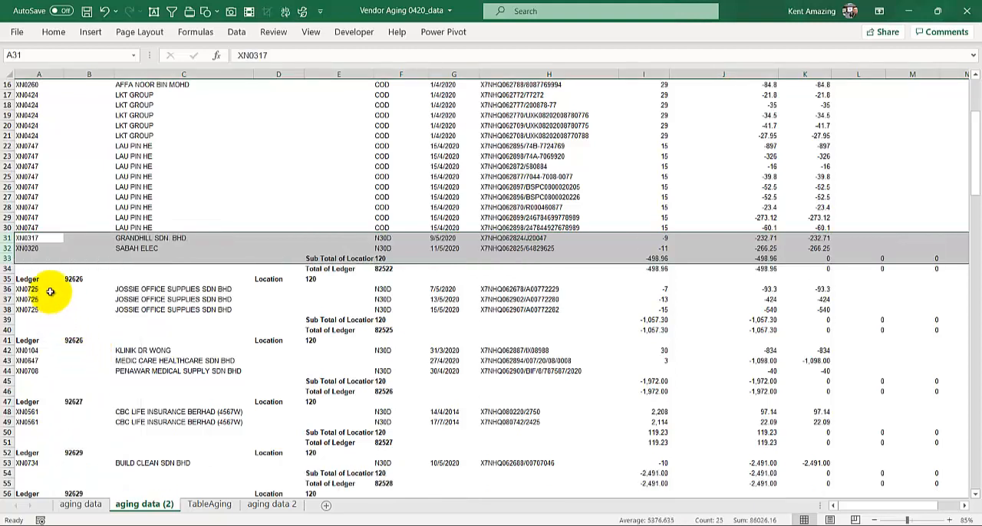
pyautogui.moveTo(5, 260); pyautogui.dragTo(7, 268)
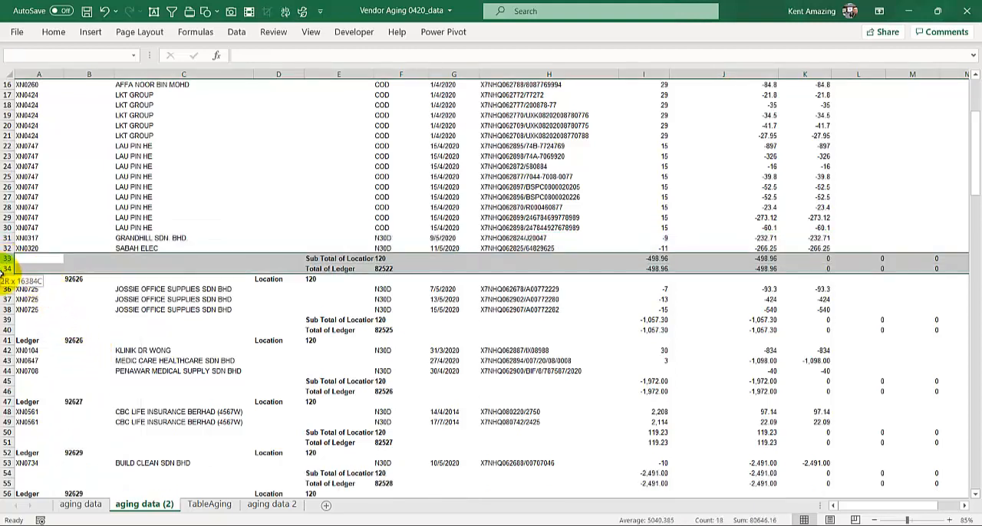
pyautogui.rightClick(6, 265)
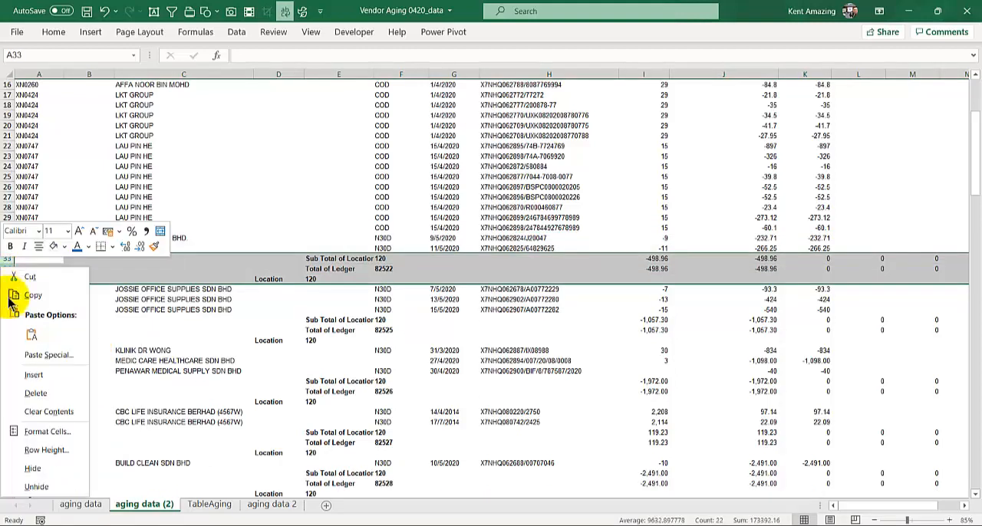
pyautogui.click(48, 386)
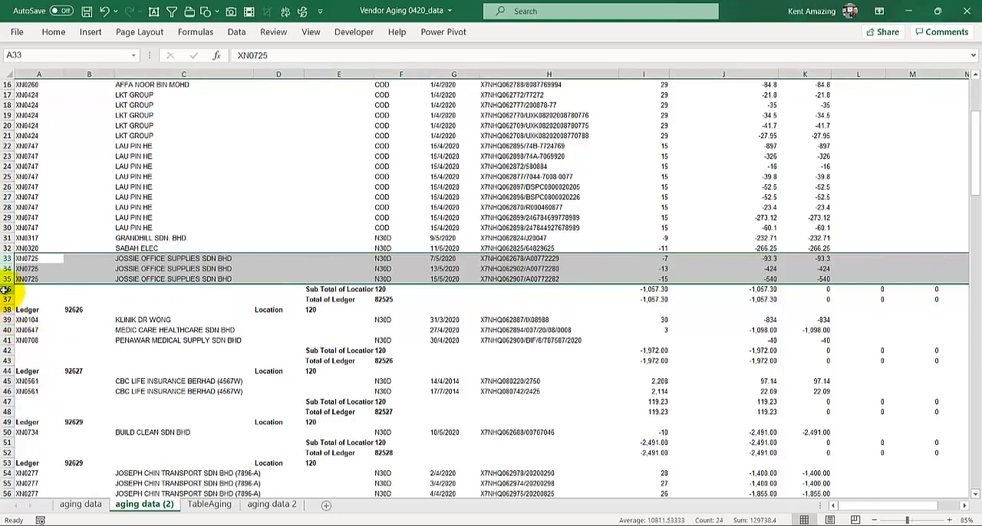
# - Delete the subtotal, total and ledger heading rows below JOSSIE OFFICE SUPPLIES (36–38) and those above CBC LIFE INSURANCE (39–41)
pyautogui.moveTo(6, 290); pyautogui.dragTo(3, 312)
pyautogui.rightClick(4, 310)
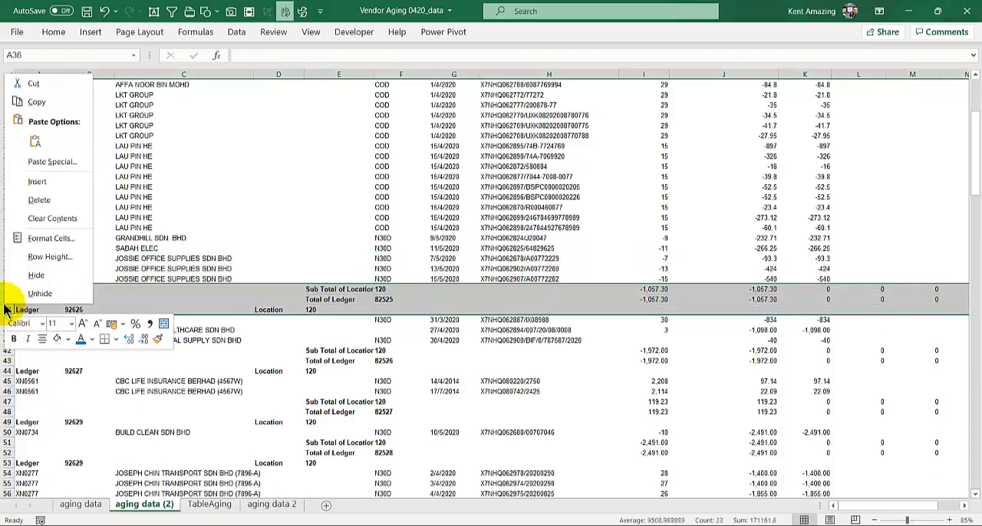
pyautogui.click(42, 199)
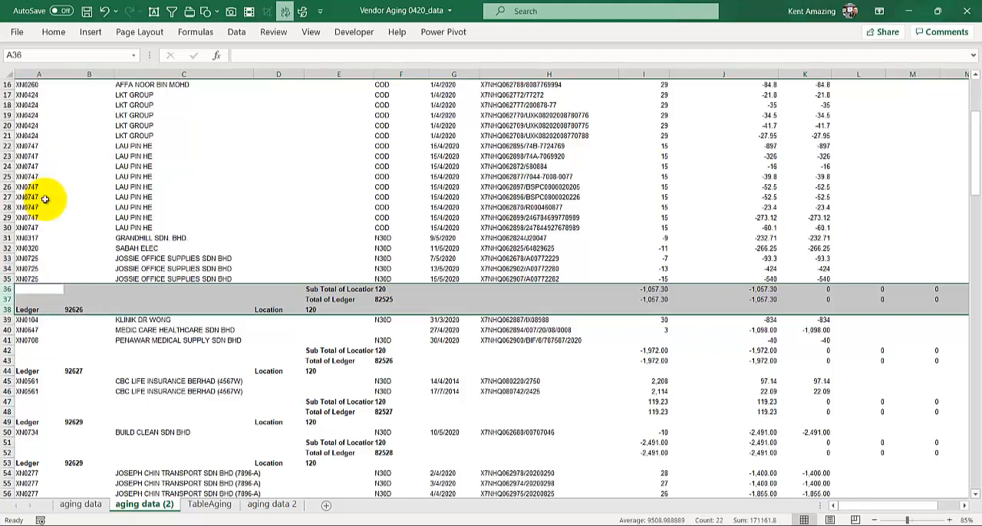
pyautogui.moveTo(6, 319); pyautogui.dragTo(6, 340)
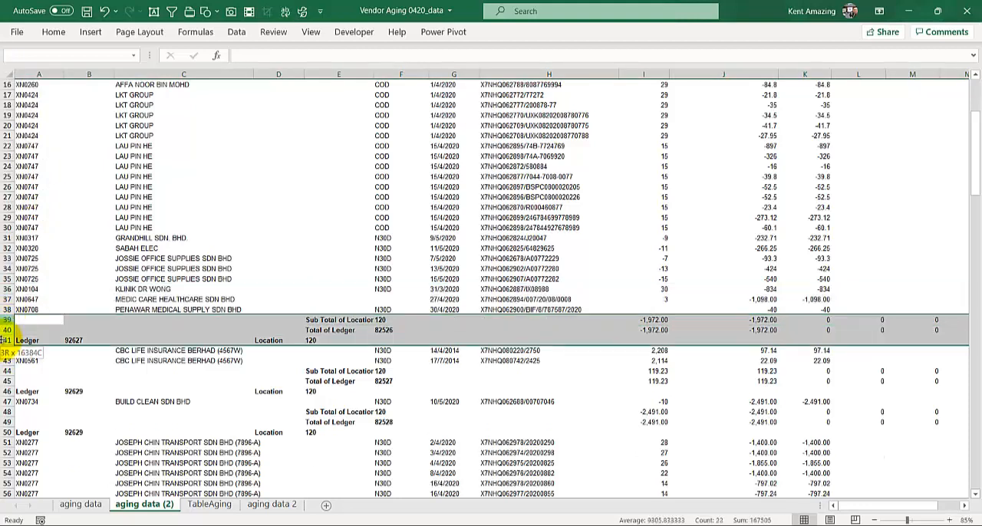
pyautogui.rightClick(7, 340)
pyautogui.click(30, 229)
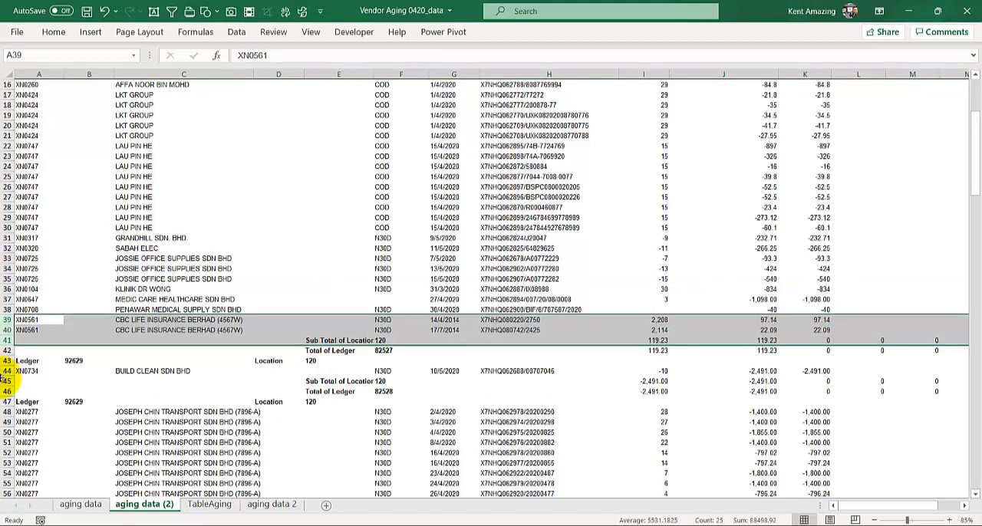
# - Delete the subtotal, total and ledger heading rows above BUILD CLEAN SDN BHD (41–43) and those directly below it (42–44)
pyautogui.moveTo(6, 340); pyautogui.dragTo(5, 361)
pyautogui.rightClick(4, 361)
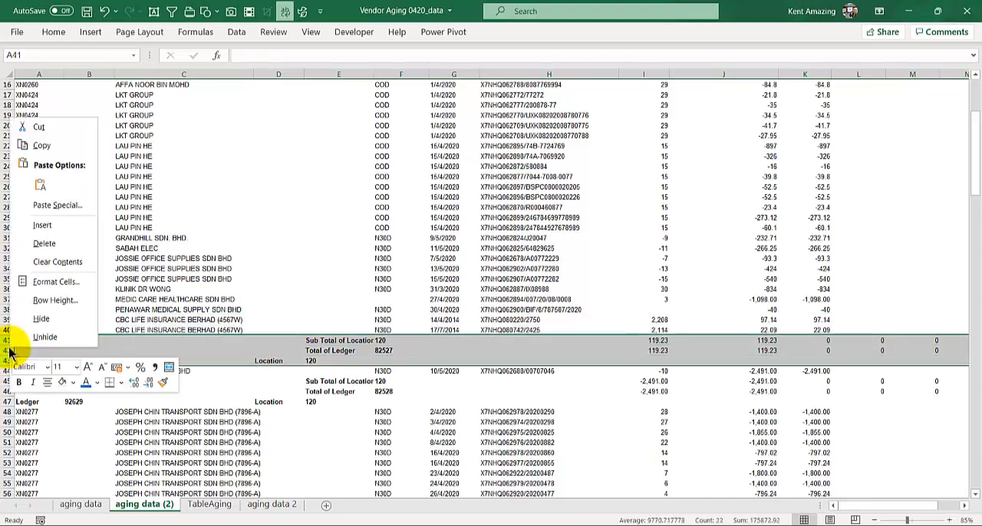
pyautogui.click(43, 244)
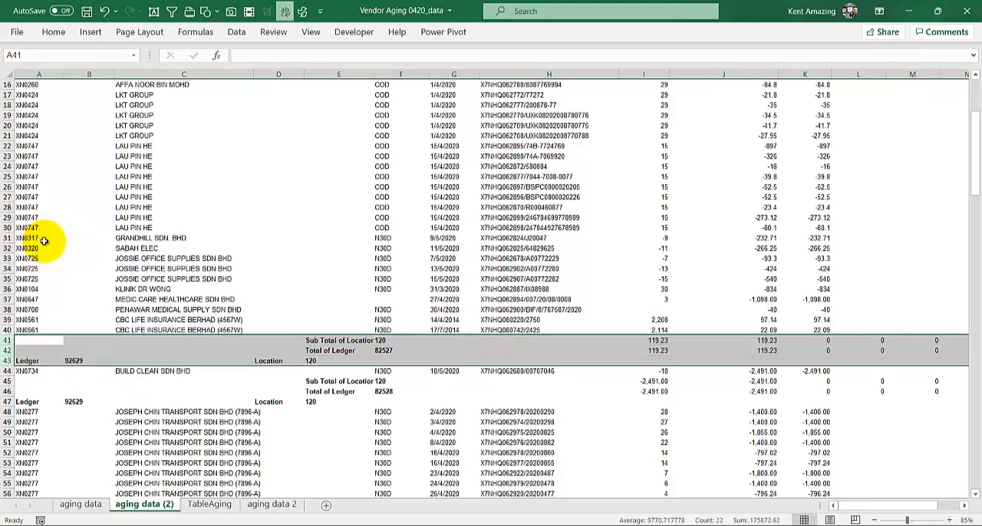
pyautogui.moveTo(9, 352); pyautogui.dragTo(9, 360)
pyautogui.rightClick(9, 359)
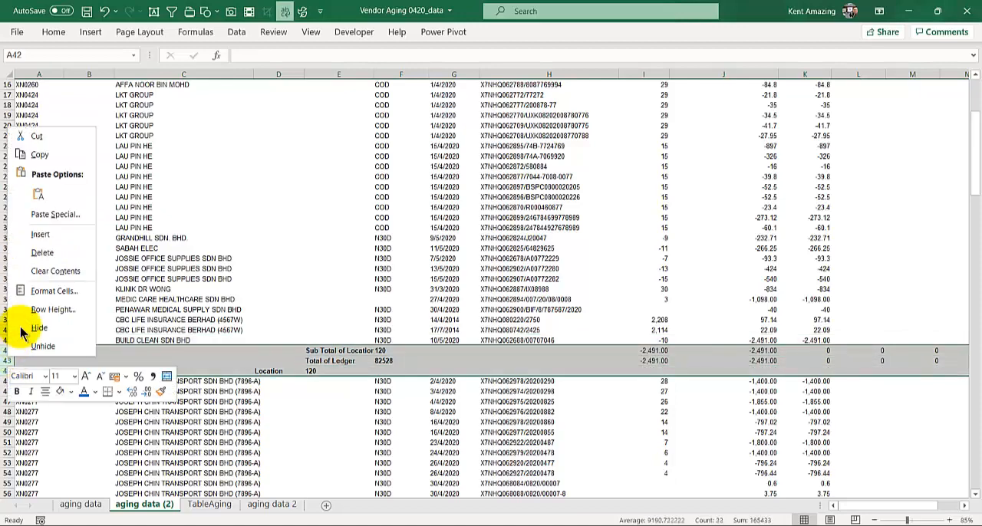
pyautogui.click(42, 253)
# - Delete the subtotal, total and ledger heading rows above MAYBANKARD CENTRE (64–66) and those above KRIM ENTERPRISE (83–85)
pyautogui.scroll(-8, 37, 323)
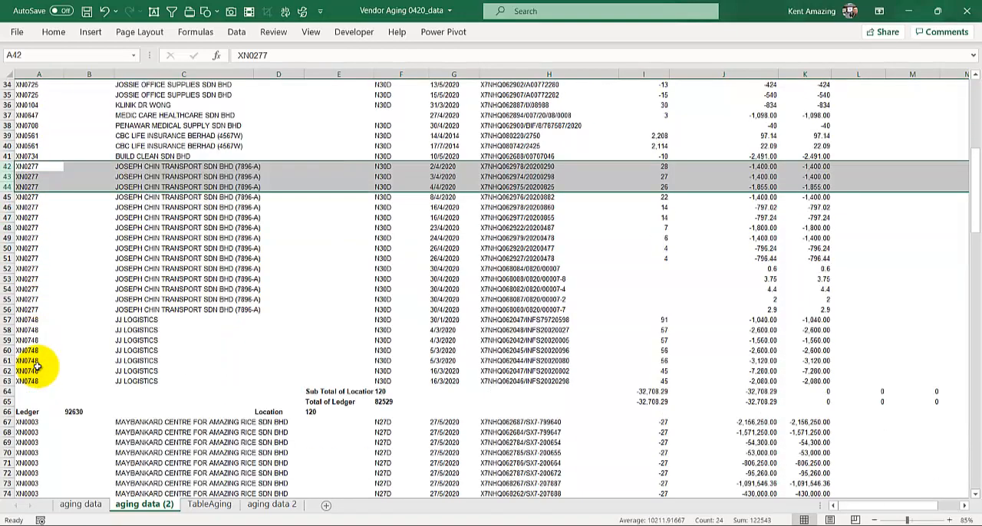
pyautogui.moveTo(4, 330); pyautogui.dragTo(8, 343)
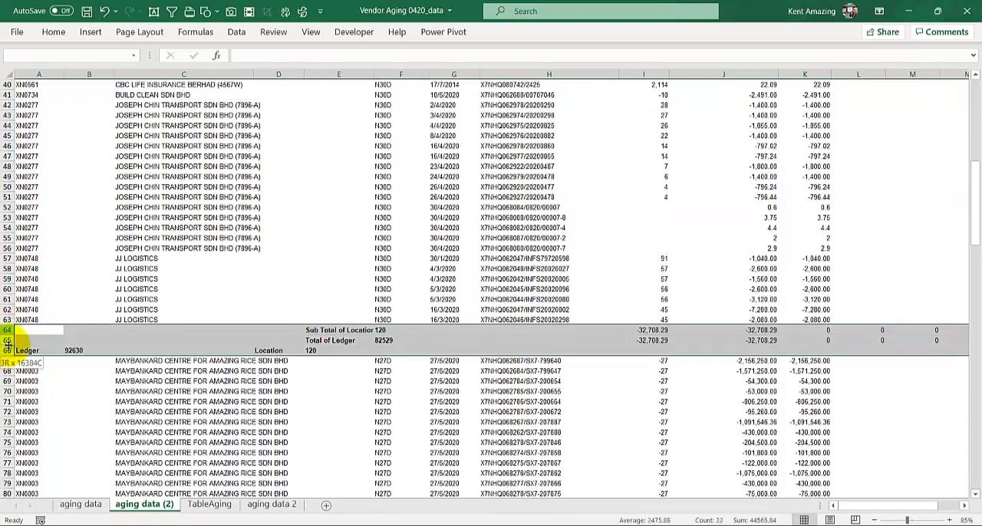
pyautogui.rightClick(21, 339)
pyautogui.click(25, 244)
pyautogui.scroll(-6, 6, 309)
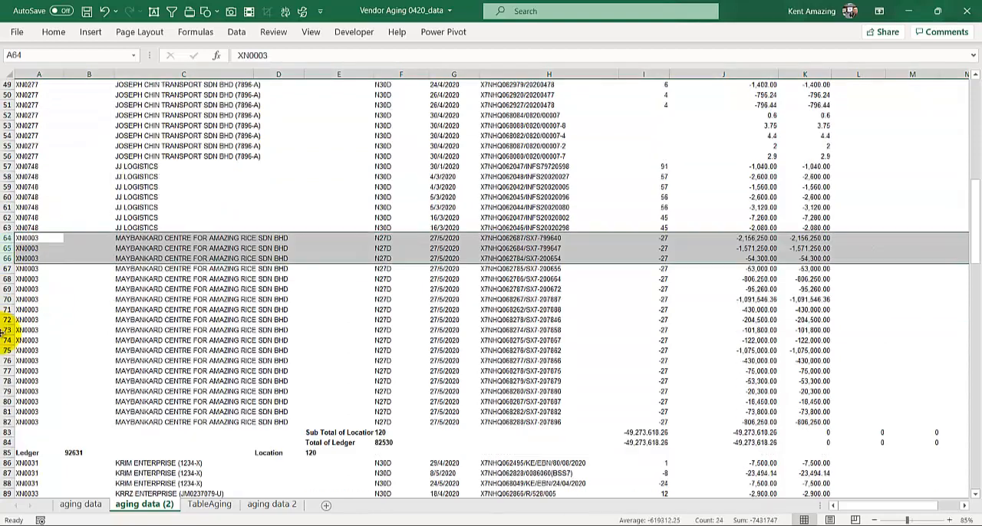
pyautogui.moveTo(4, 340); pyautogui.dragTo(4, 361)
pyautogui.rightClick(7, 352)
pyautogui.click(37, 254)
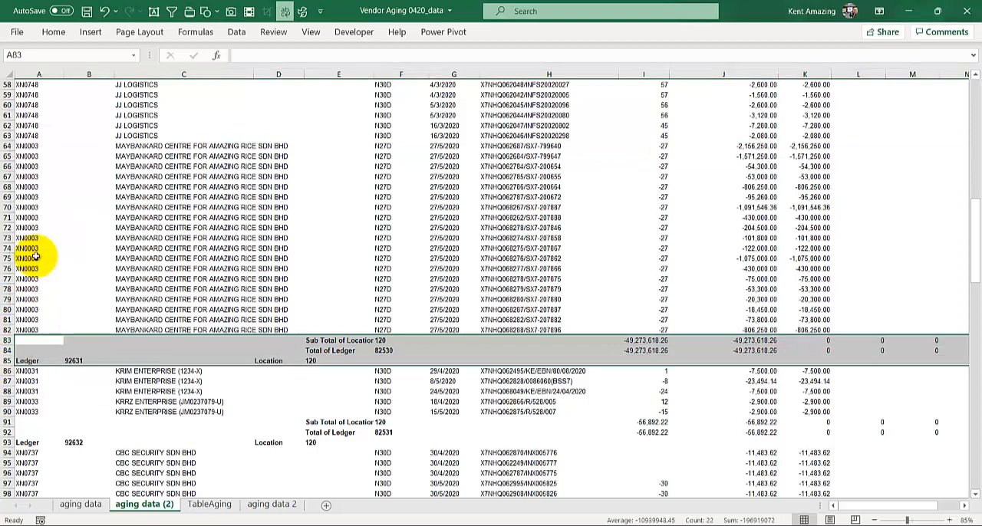
# - Delete the subtotal, total and ledger heading rows above CBC SECURITY SDN BHD (88–90) and those above KESO (94–96)
pyautogui.scroll(-2, 8, 331)
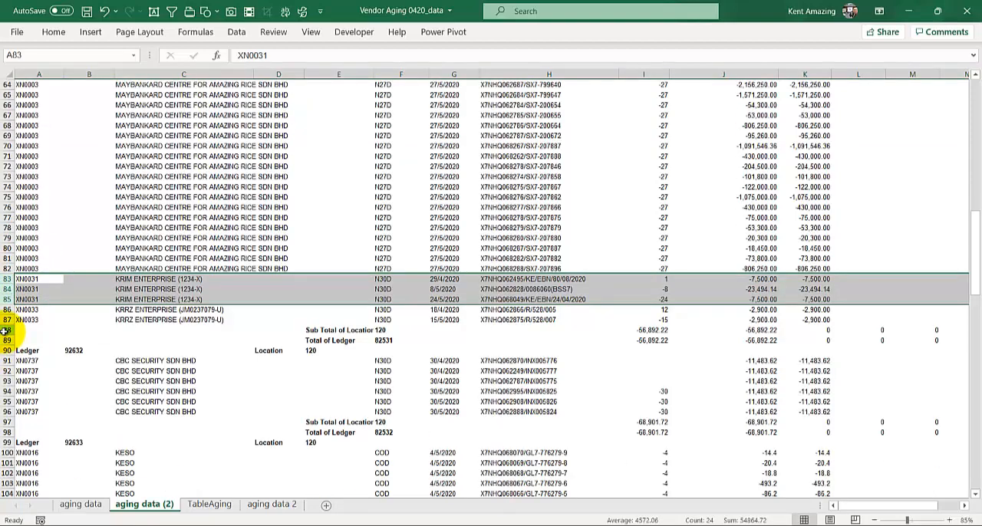
pyautogui.moveTo(5, 330); pyautogui.dragTo(6, 351)
pyautogui.rightClick(7, 343)
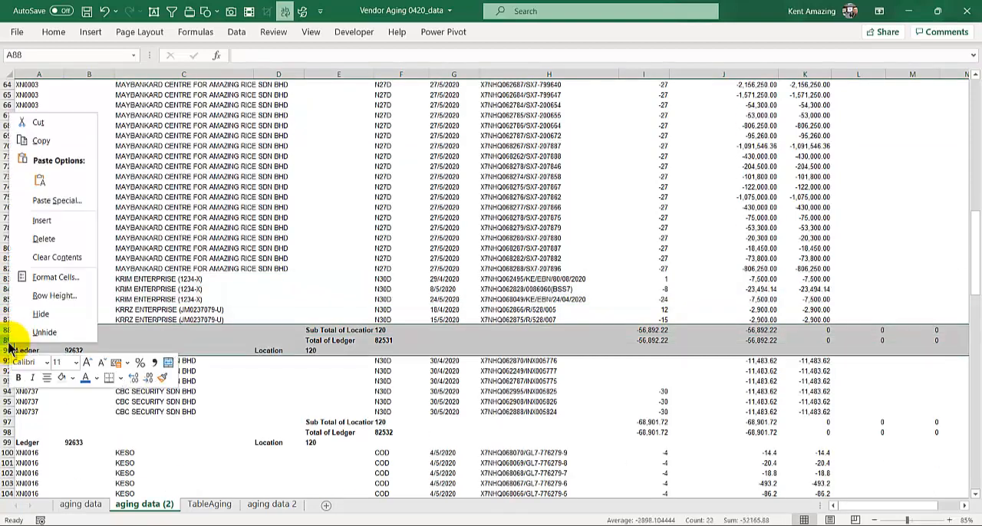
pyautogui.click(42, 240)
pyautogui.moveTo(7, 390); pyautogui.dragTo(8, 411)
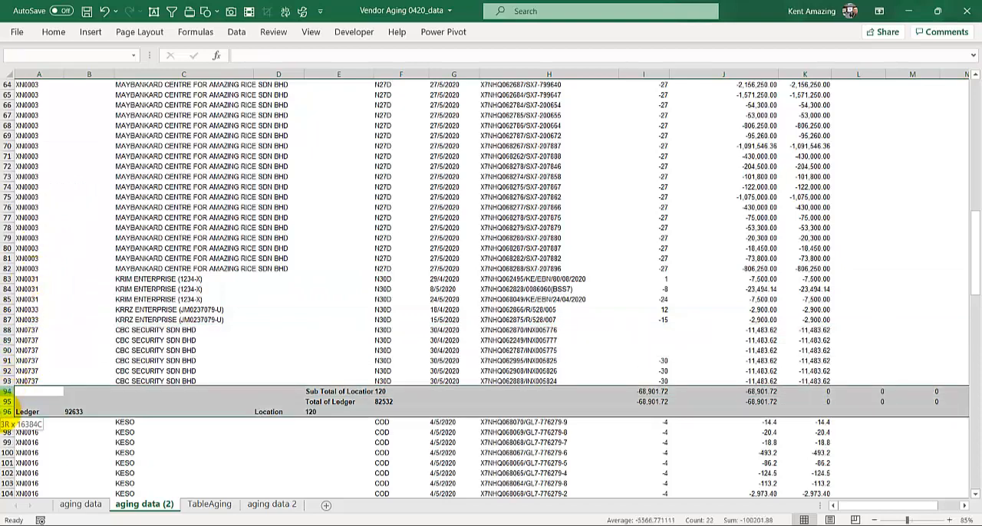
pyautogui.rightClick(8, 410)
pyautogui.click(45, 292)
# - Delete the subtotal, total and ledger heading rows 102 to 104 above NG TRADING LABUAN SDN. BHD
pyautogui.scroll(-7, 45, 293)
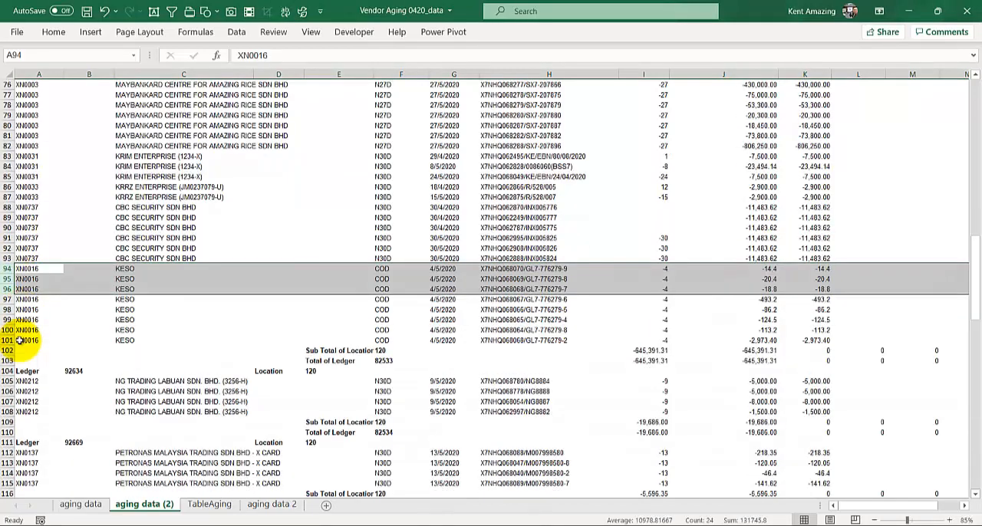
pyautogui.moveTo(6, 258); pyautogui.dragTo(8, 278)
pyautogui.rightClick(8, 278)
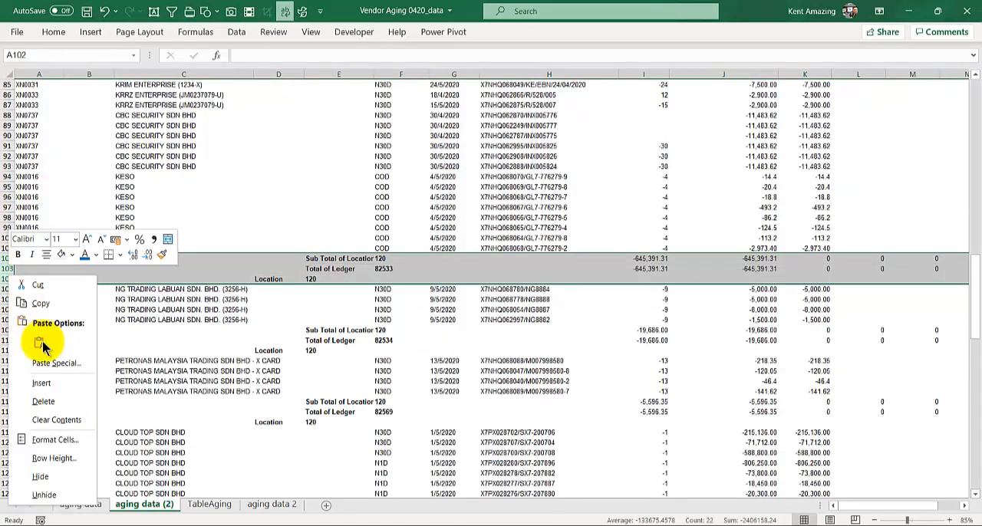
pyautogui.click(39, 401)
pyautogui.scroll(-2, 8, 230)
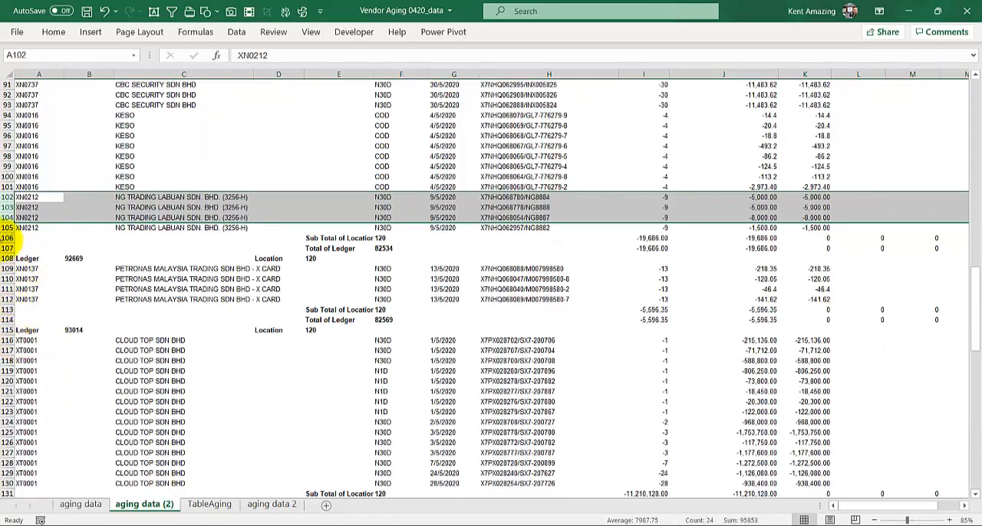
# - Delete the subtotal, total and ledger heading rows 106 to 108 above PETRONAS MALAYSIA TRADING SDN BHD
pyautogui.moveTo(6, 238); pyautogui.dragTo(9, 261)
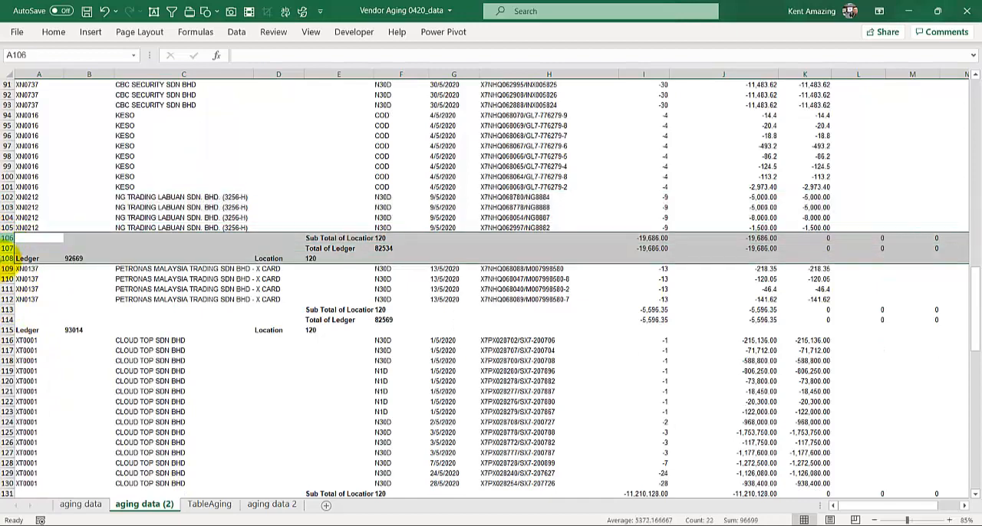
pyautogui.rightClick(9, 261)
pyautogui.click(19, 381)
# - Delete the subtotal, total and ledger heading rows above the XT0001 CLOUD TOP entries (110–112) and those above the XN0047 entries (125–127)
pyautogui.scroll(-3, 18, 369)
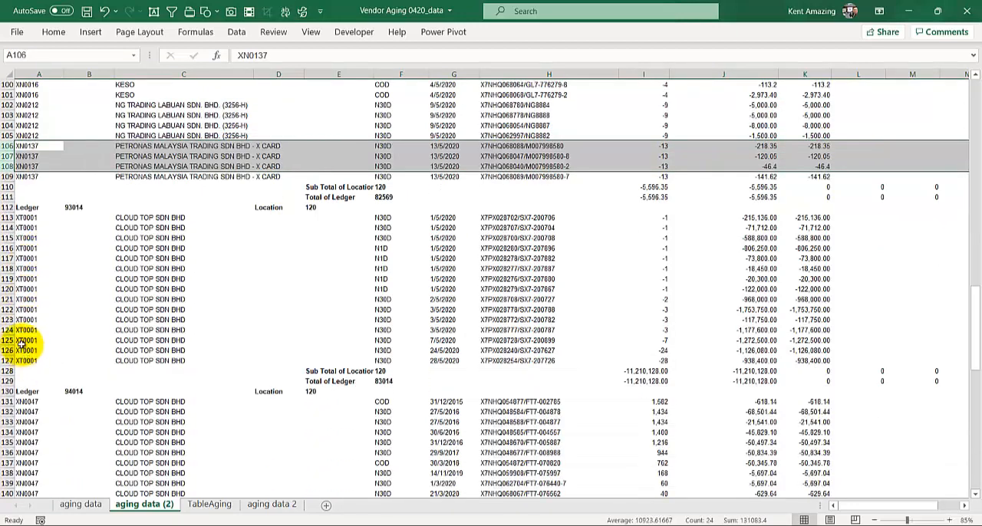
pyautogui.moveTo(7, 187); pyautogui.dragTo(7, 205)
pyautogui.rightClick(7, 206)
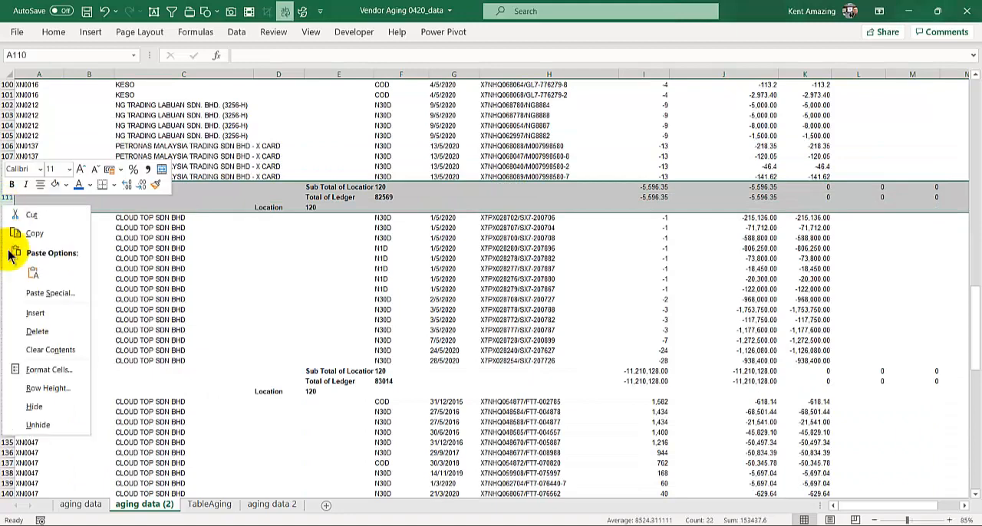
pyautogui.click(26, 330)
pyautogui.moveTo(6, 340); pyautogui.dragTo(5, 360)
pyautogui.hotkey('ctrl', '-')
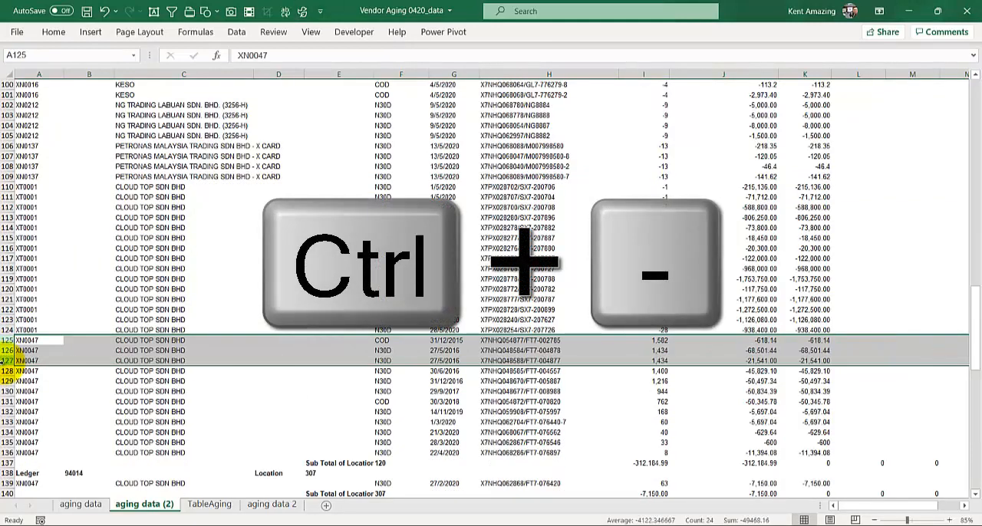
# - Delete the closing rows 137 to 144, from the location 120 subtotal through the report total and percentages
pyautogui.scroll(-4, 4, 365)
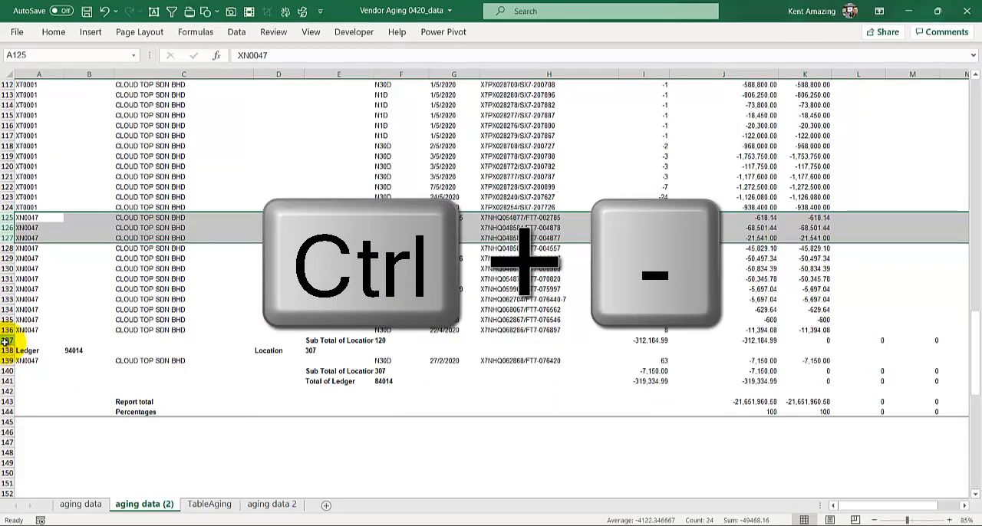
pyautogui.moveTo(5, 340); pyautogui.dragTo(5, 415)
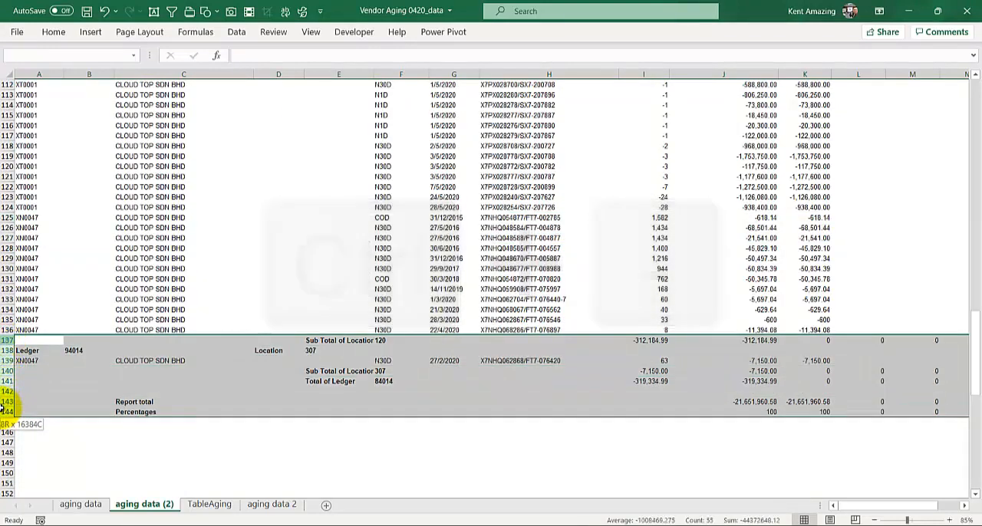
pyautogui.rightClick(6, 370)
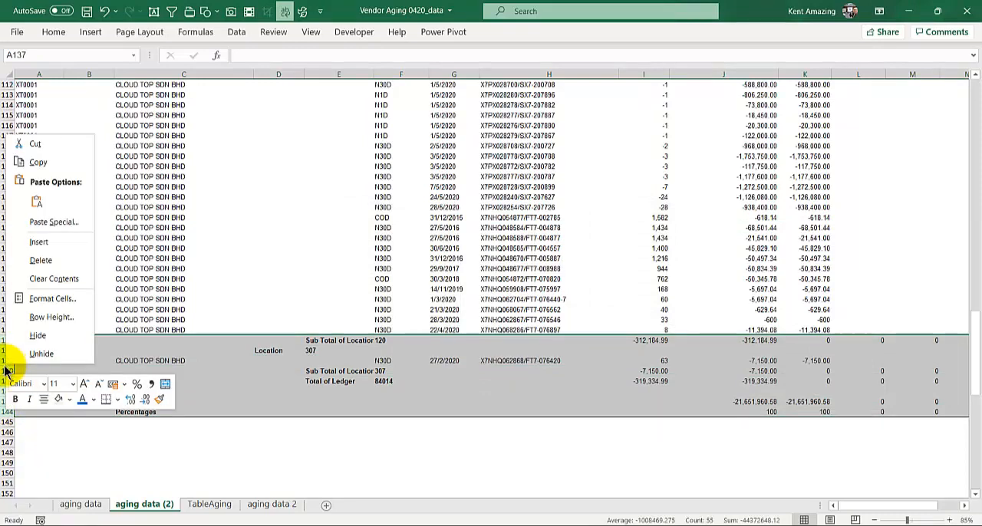
pyautogui.hotkey('ctrl', '-')
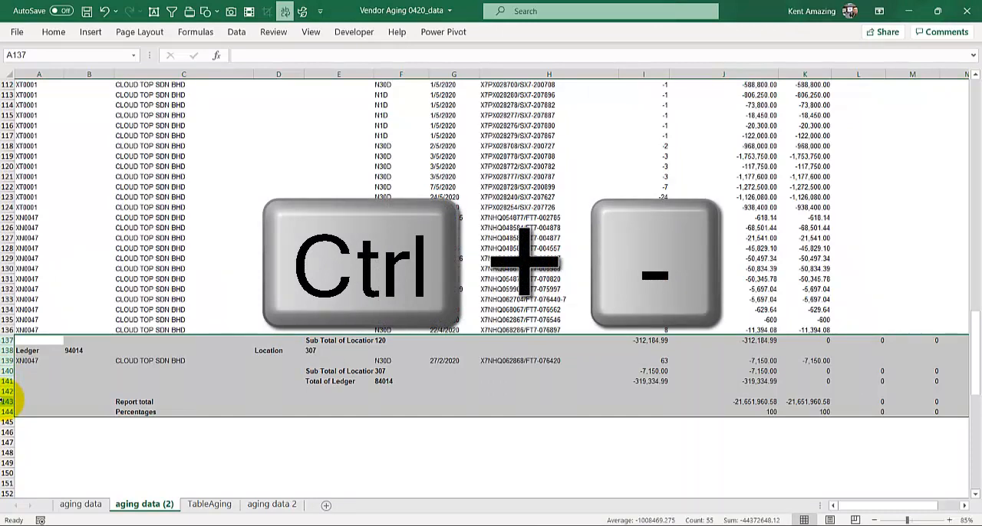
pyautogui.click(258, 278)
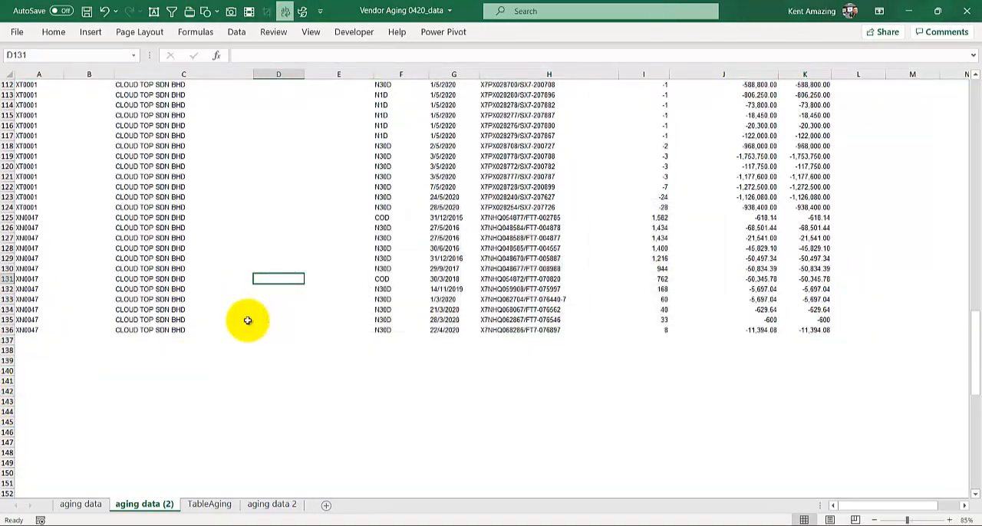
pyautogui.scroll(5, 247, 320)
pyautogui.scroll(-6, 247, 320)
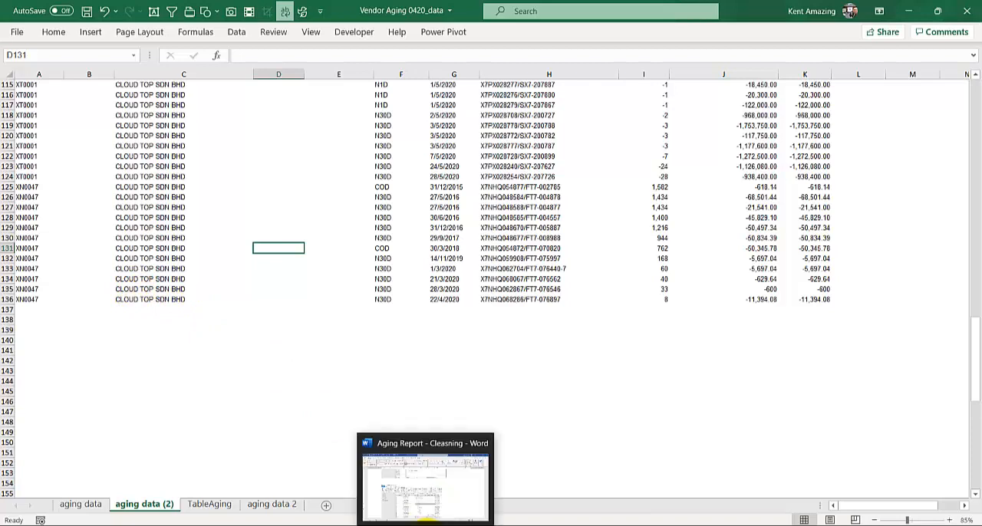
# - Switch to the Aging Report - Cleasning document in Word and look through its Power Query cleaning instructions from the beginning
pyautogui.click(426, 520)
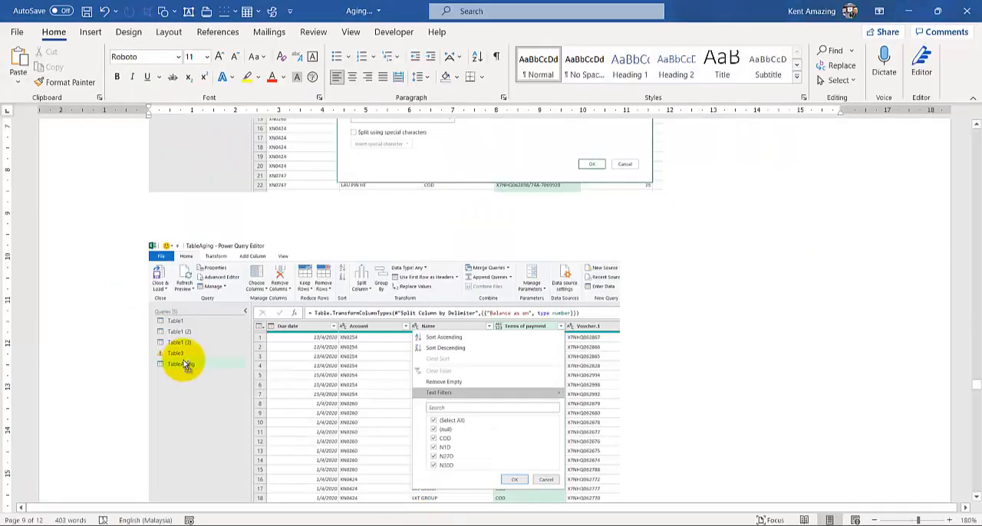
pyautogui.scroll(-4, 181, 365)
pyautogui.scroll(6, 182, 364)
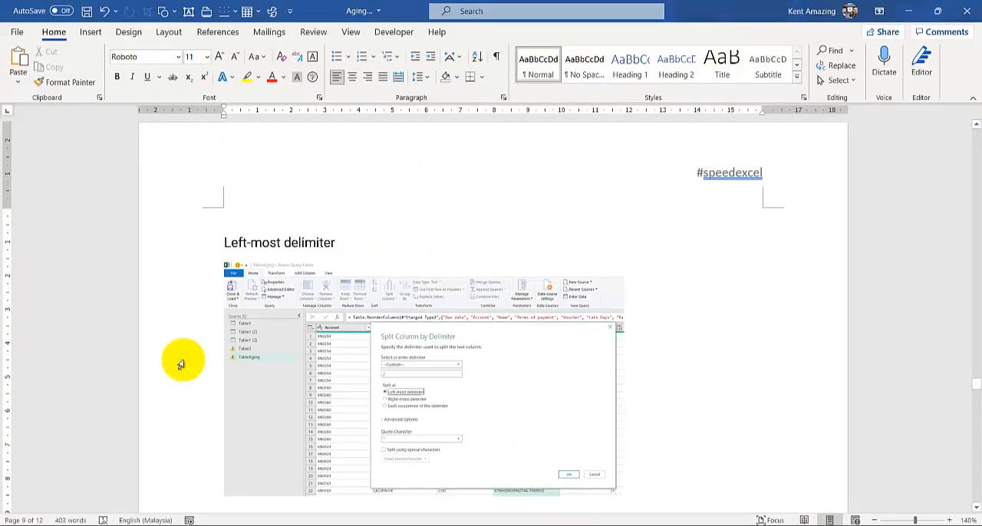
pyautogui.hotkey('ctrl', 'Home')
pyautogui.scroll(-5, 181, 364)
pyautogui.scroll(-8, 181, 364)
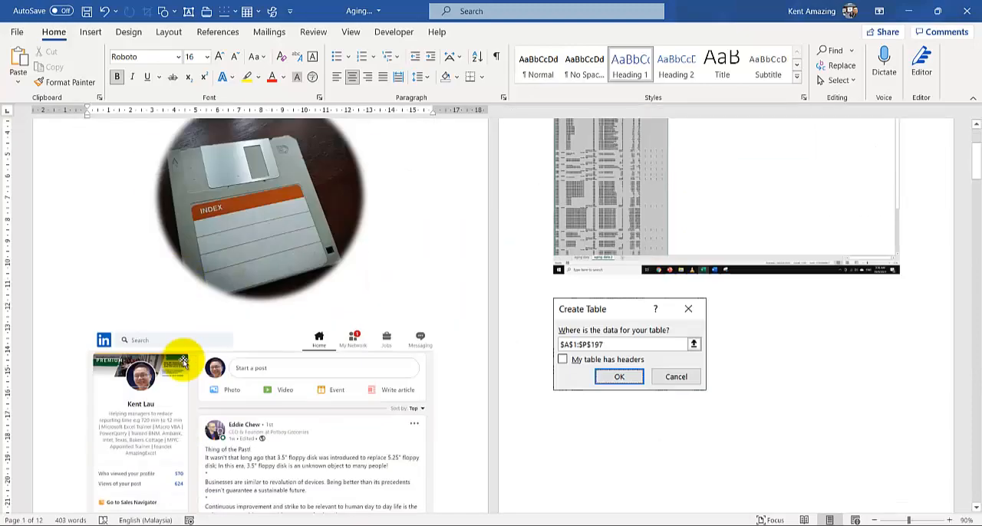
pyautogui.scroll(-15, 182, 360)
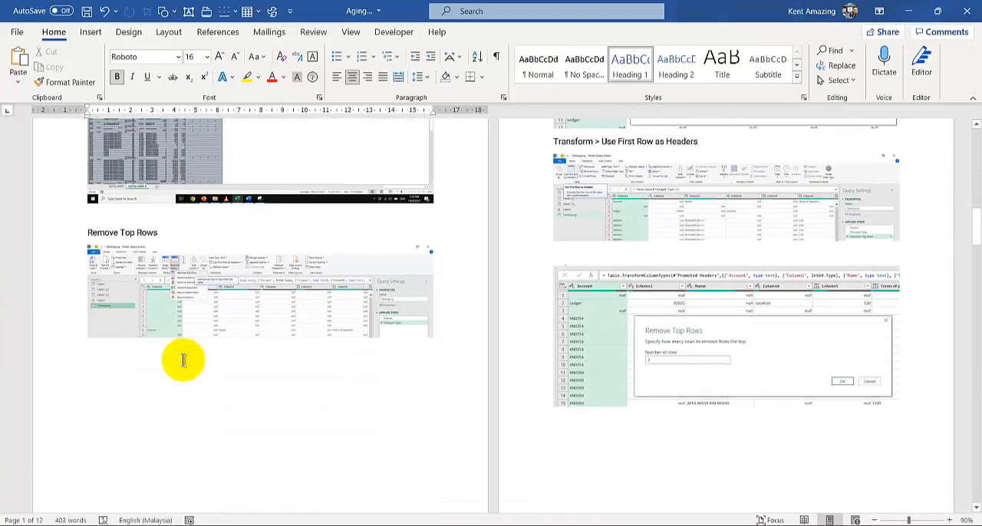
pyautogui.scroll(-15, 183, 361)
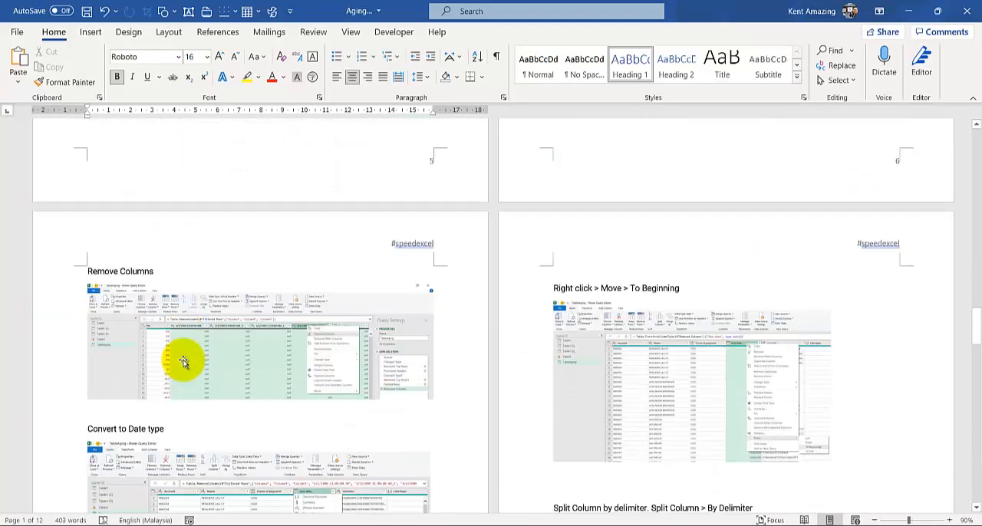
pyautogui.scroll(-15, 183, 361)
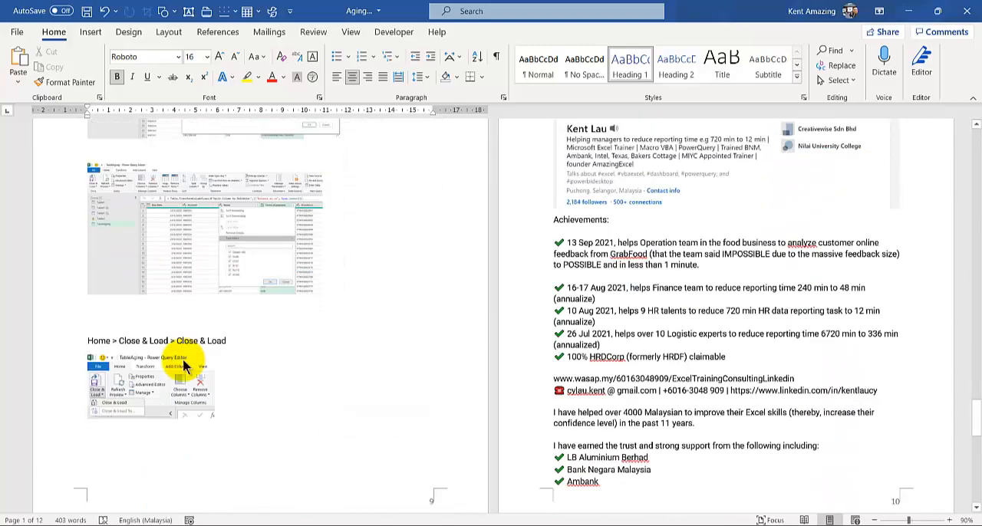
pyautogui.scroll(-8, 183, 360)
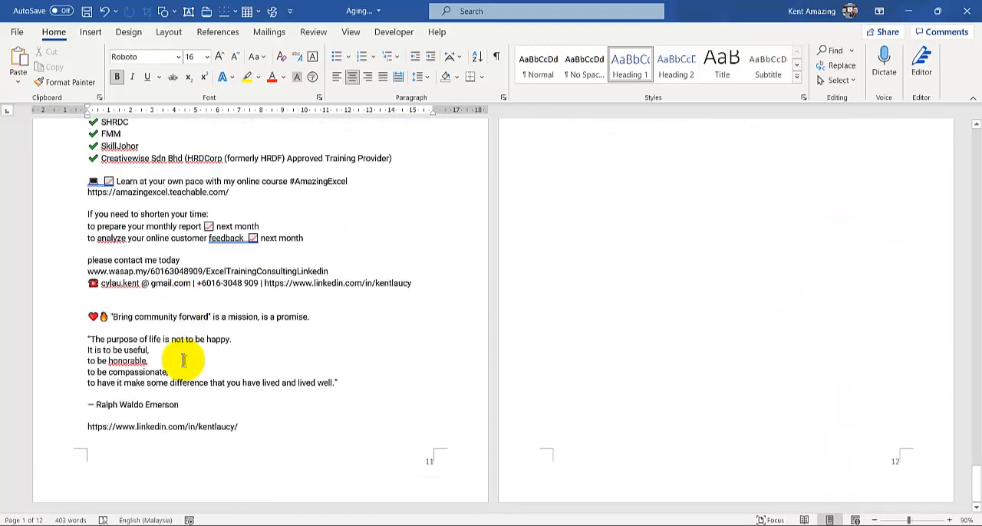
pyautogui.scroll(15, 182, 360)
pyautogui.scroll(15, 183, 361)
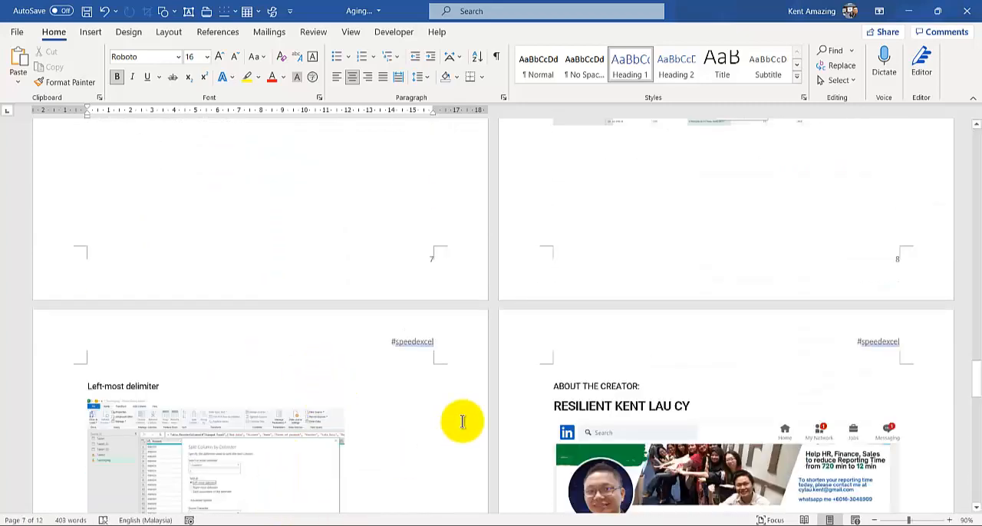
# - Switch back to the Excel workbook and examine the aging data, aging data 2 and TableAging sheets
pyautogui.click(393, 525)
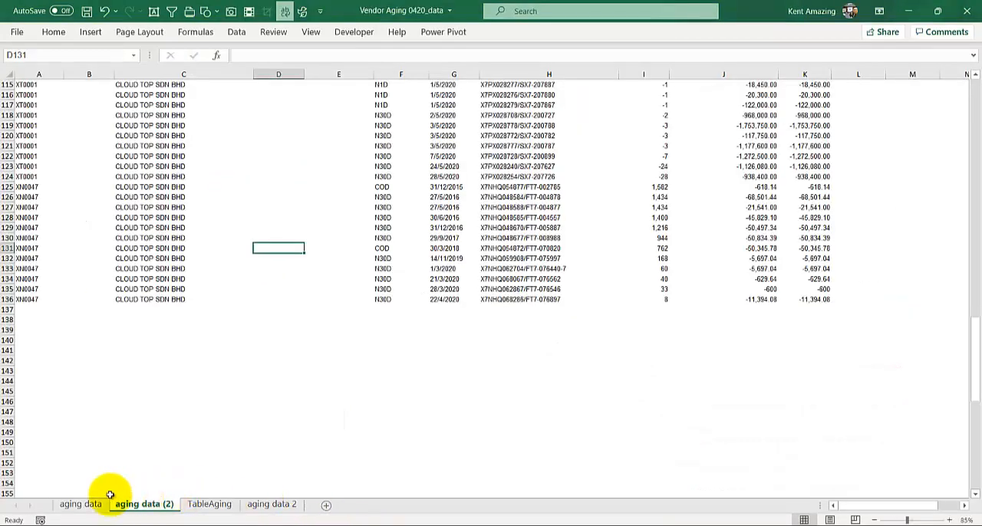
pyautogui.click(84, 505)
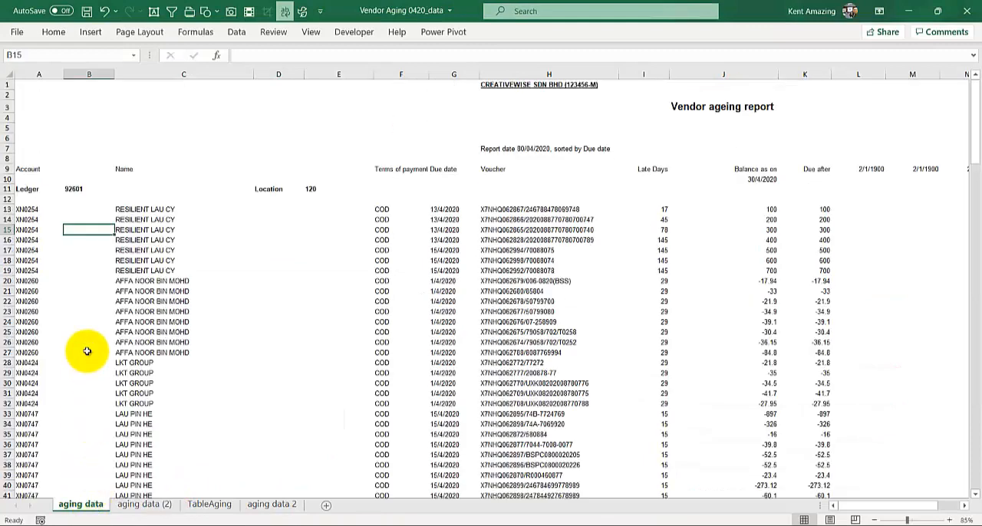
pyautogui.keyDown('ctrl'); pyautogui.scroll(-1, 87, 351); pyautogui.keyUp('ctrl')
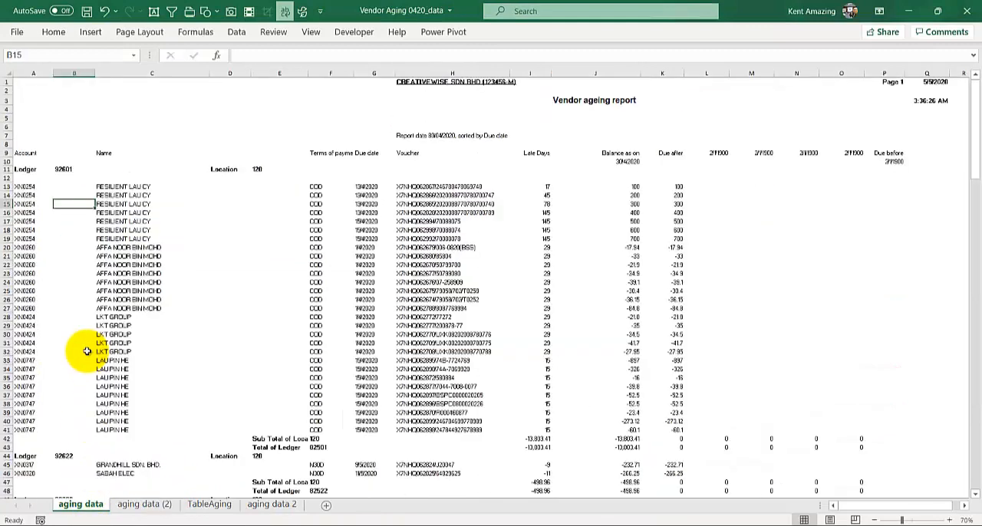
pyautogui.click(269, 505)
pyautogui.click(196, 338)
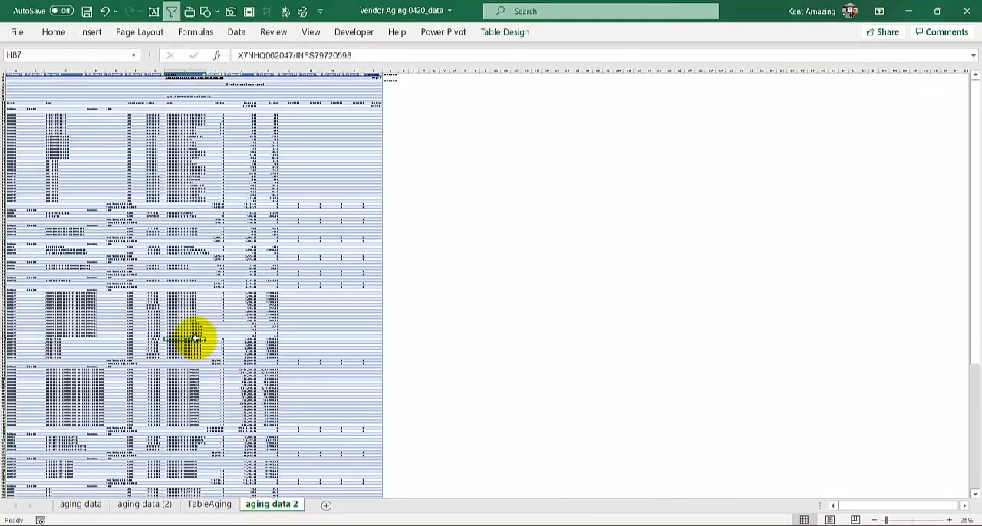
pyautogui.keyDown('ctrl'); pyautogui.scroll(4, 196, 337); pyautogui.keyUp('ctrl')
pyautogui.click(211, 506)
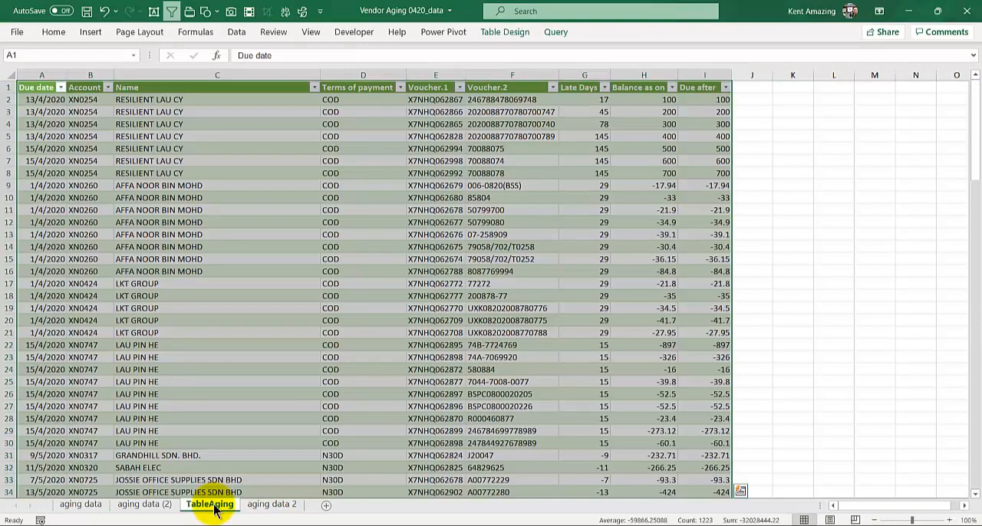
pyautogui.click(122, 245)
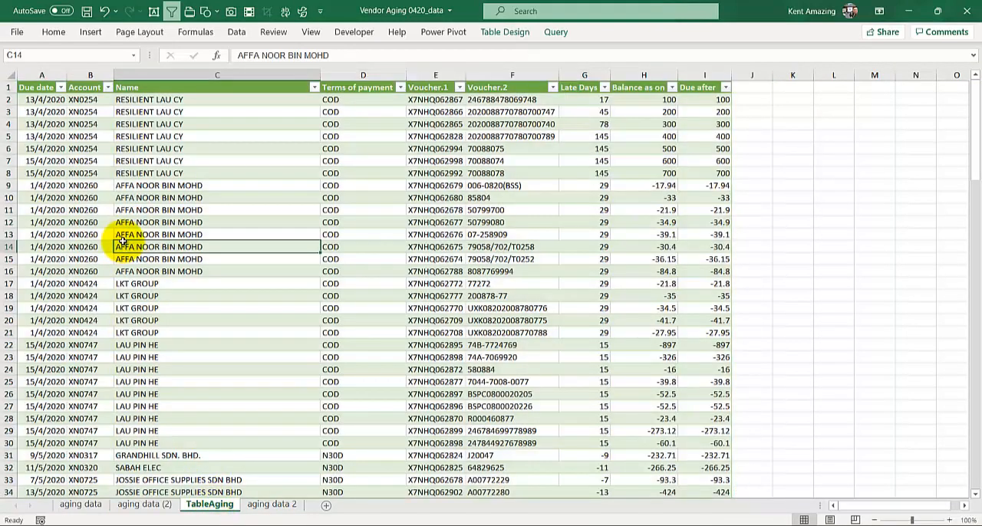
pyautogui.rightClick(207, 507)
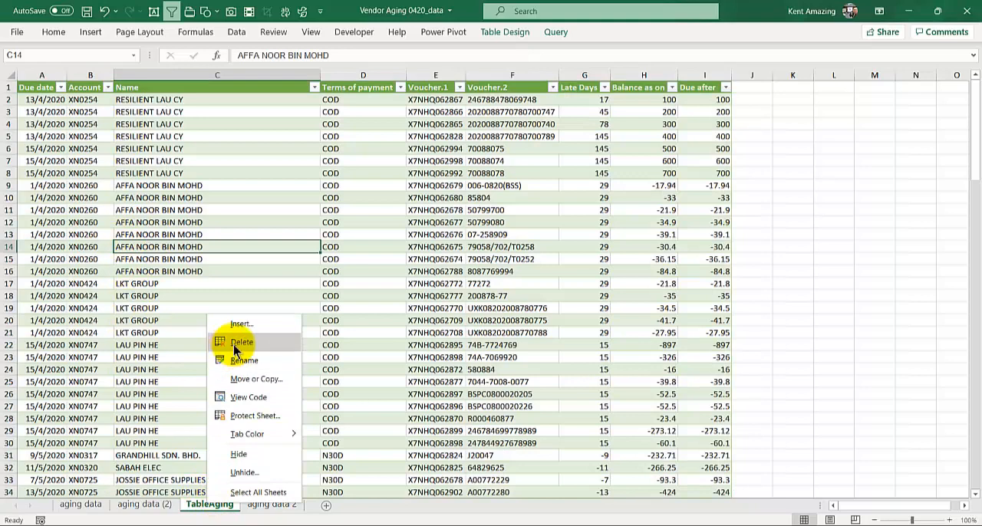
pyautogui.click(109, 357)
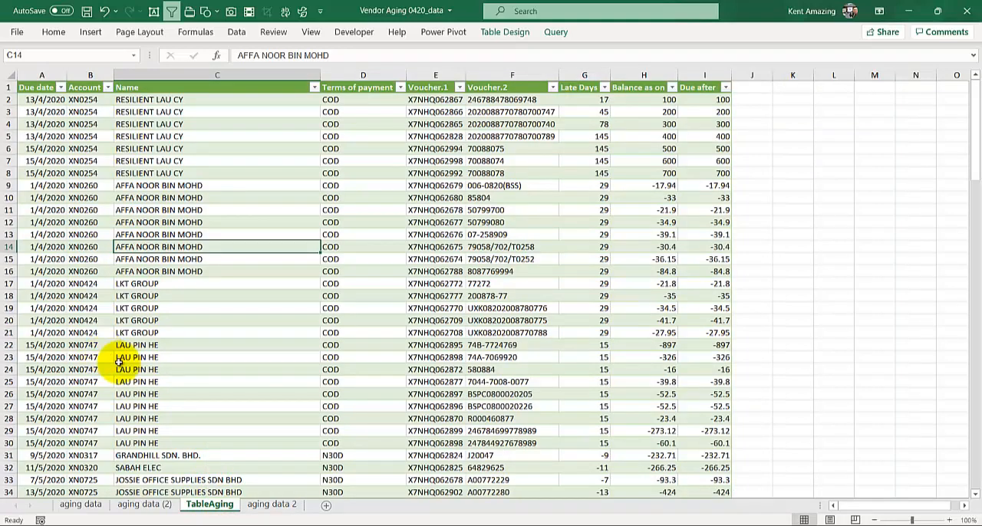
# - On the aging data 2 sheet, remove the last word of the vendor name in cell C14
pyautogui.click(268, 504)
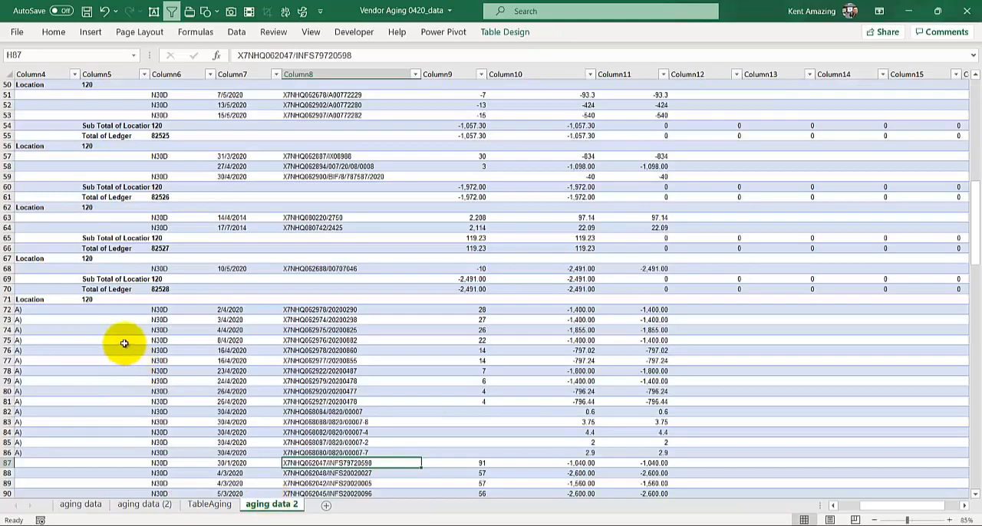
pyautogui.keyDown('ctrl'); pyautogui.scroll(2, 125, 343); pyautogui.keyUp('ctrl')
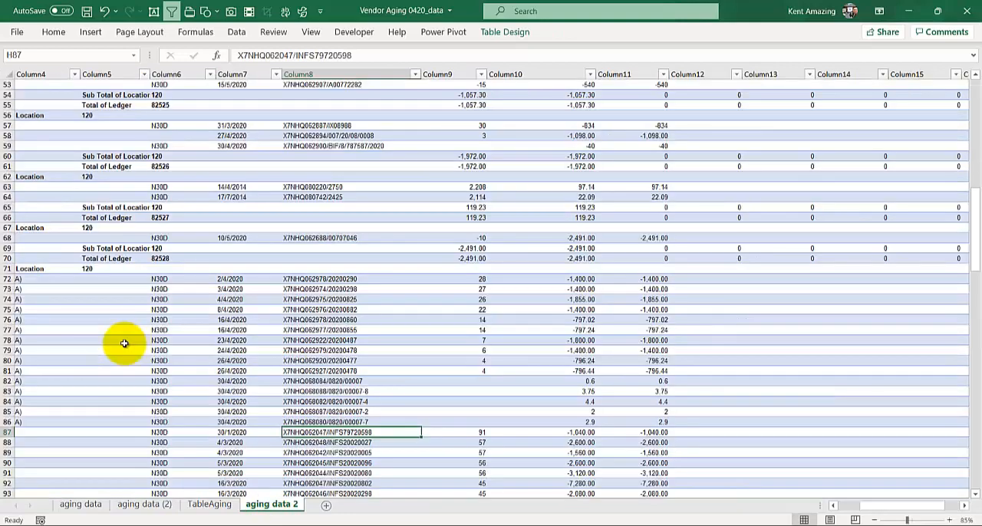
pyautogui.hotkey('ctrl', 'Home')
pyautogui.scroll(-3, 124, 343)
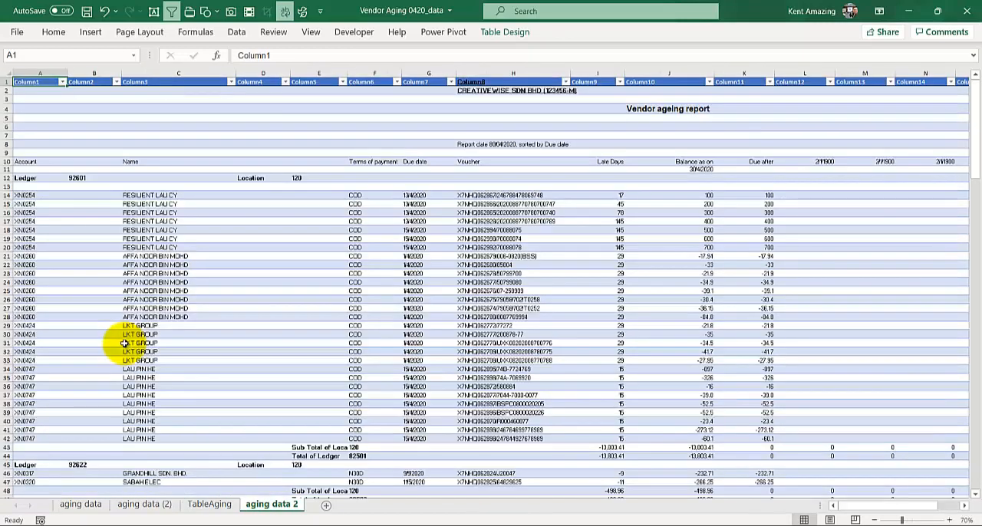
pyautogui.scroll(2, 129, 307)
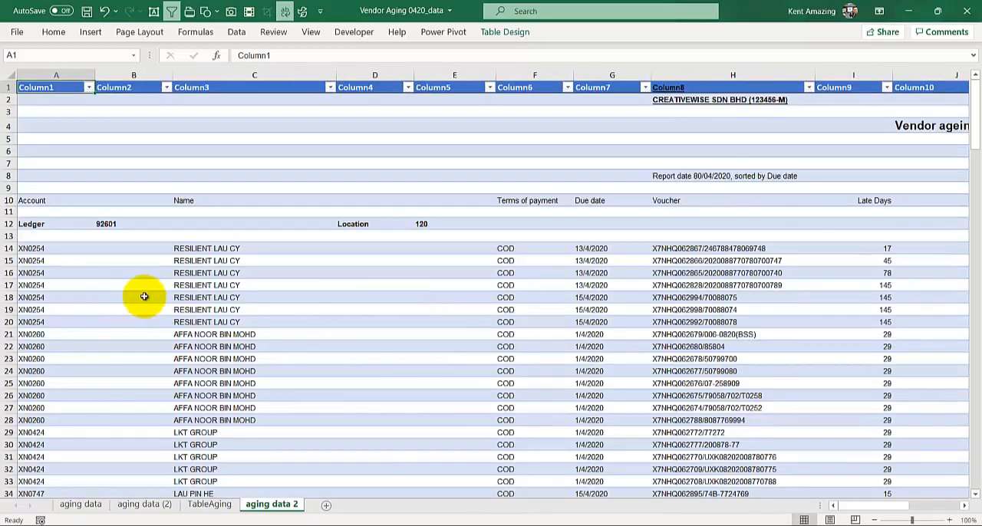
pyautogui.moveTo(811, 505); pyautogui.dragTo(587, 501)
pyautogui.doubleClick(192, 249)
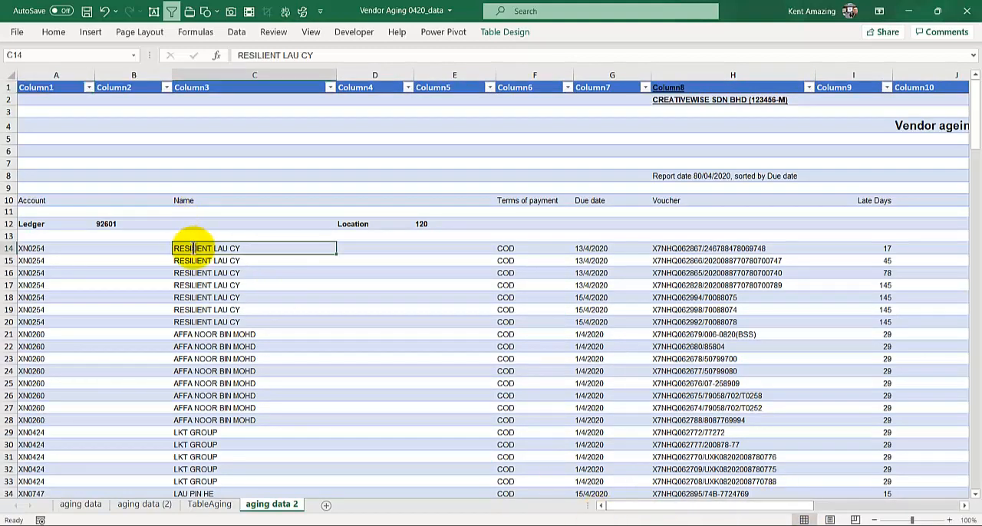
pyautogui.moveTo(230, 248); pyautogui.dragTo(345, 243)
pyautogui.press('BackSpace')
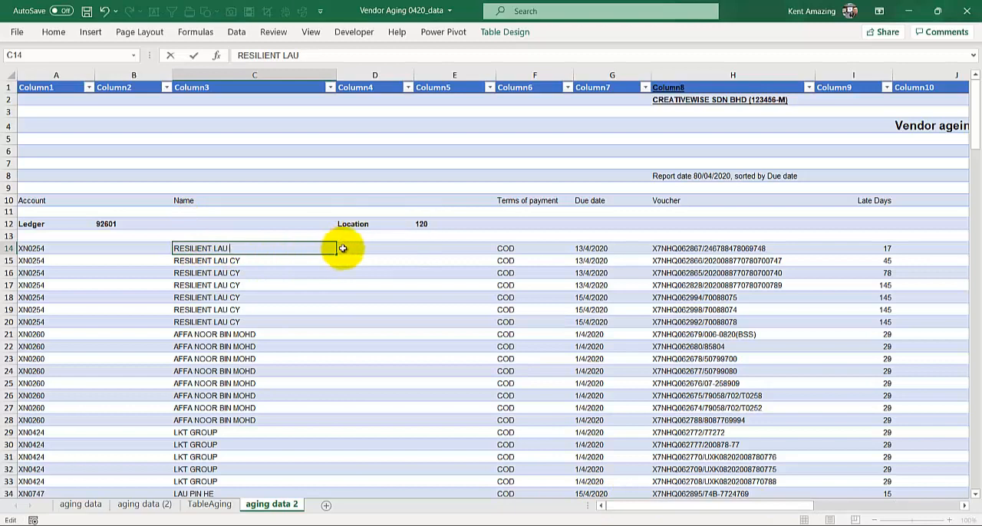
pyautogui.click(359, 347)
# - Set the Balance as on amount in cell J14 to 8888
pyautogui.moveTo(640, 507); pyautogui.dragTo(703, 495)
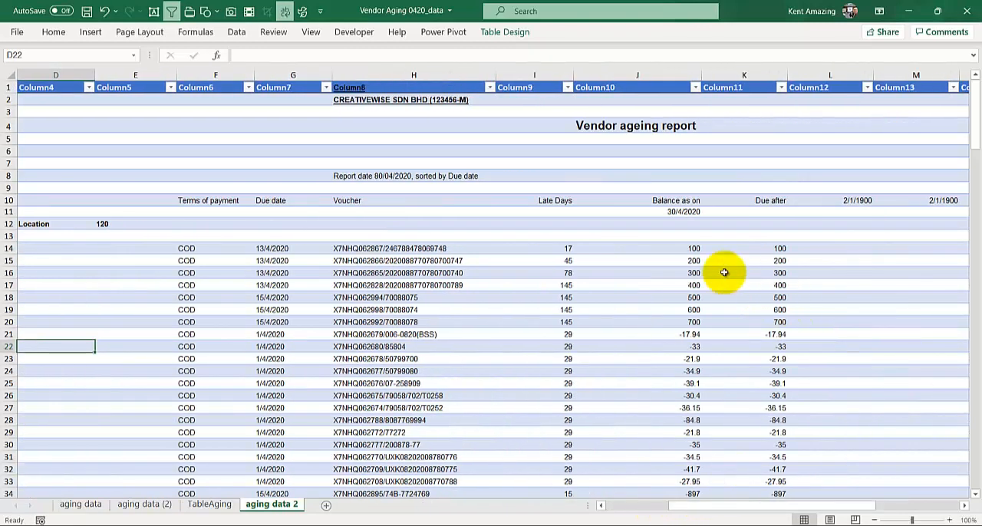
pyautogui.click(685, 249)
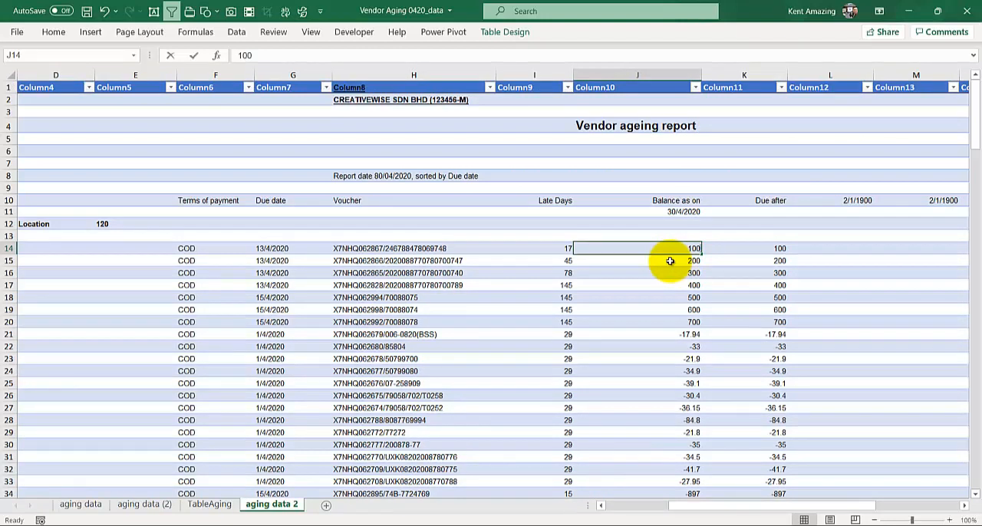
pyautogui.write('8888')
pyautogui.click(630, 285)
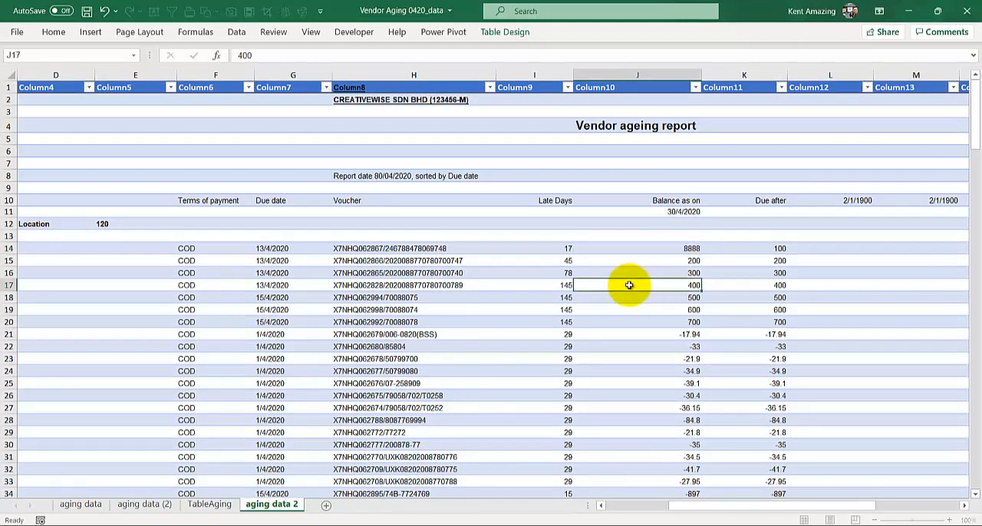
# - Refresh the TableAging query and check the first record's Name and Balance as on values
pyautogui.click(210, 505)
pyautogui.click(127, 152)
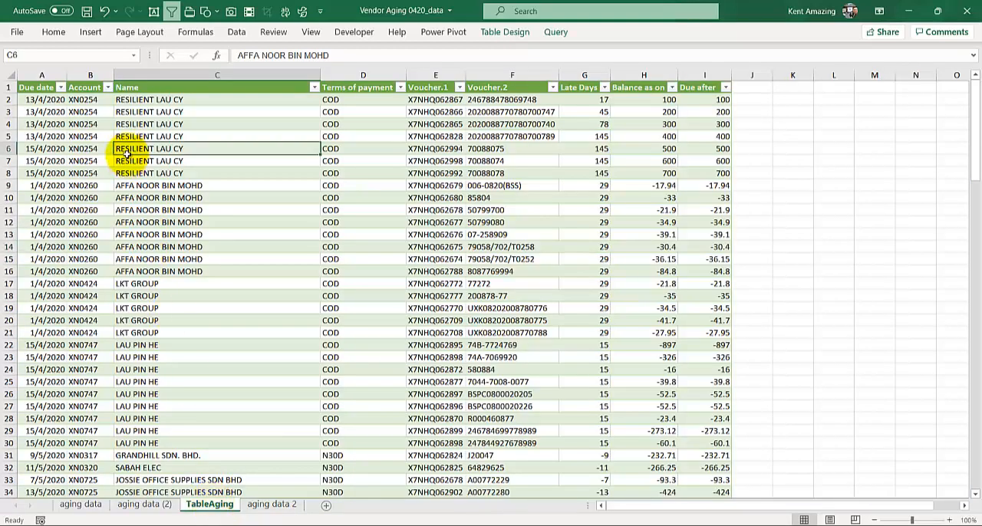
pyautogui.rightClick(128, 152)
pyautogui.click(168, 249)
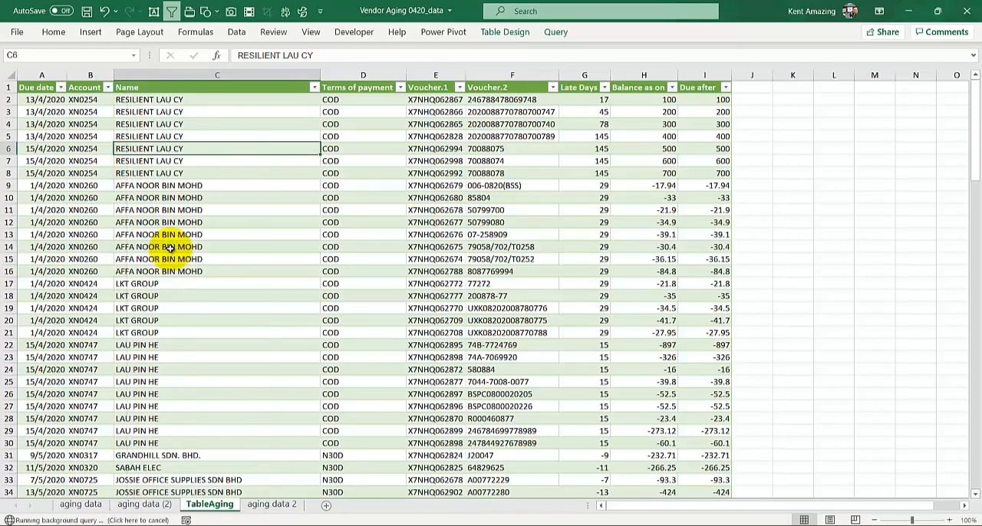
pyautogui.click(657, 102)
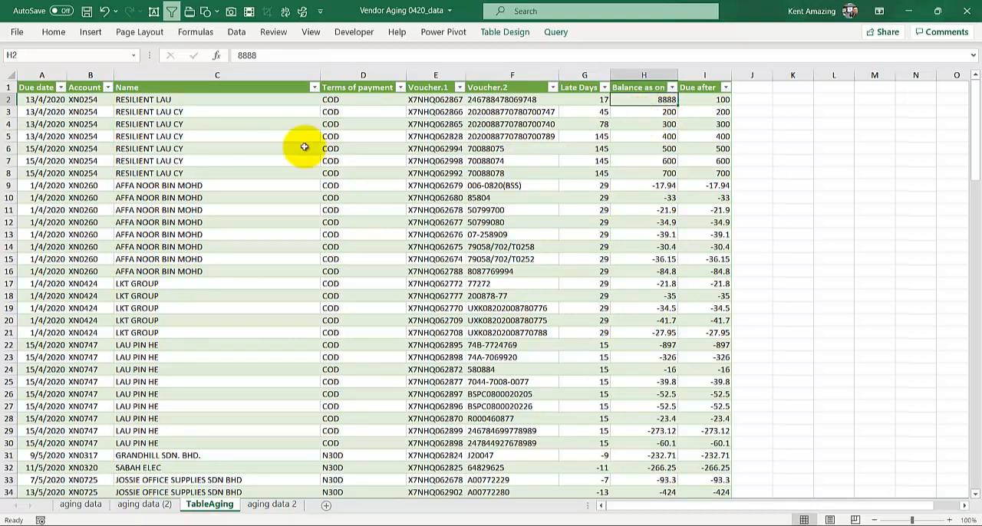
pyautogui.click(194, 102)
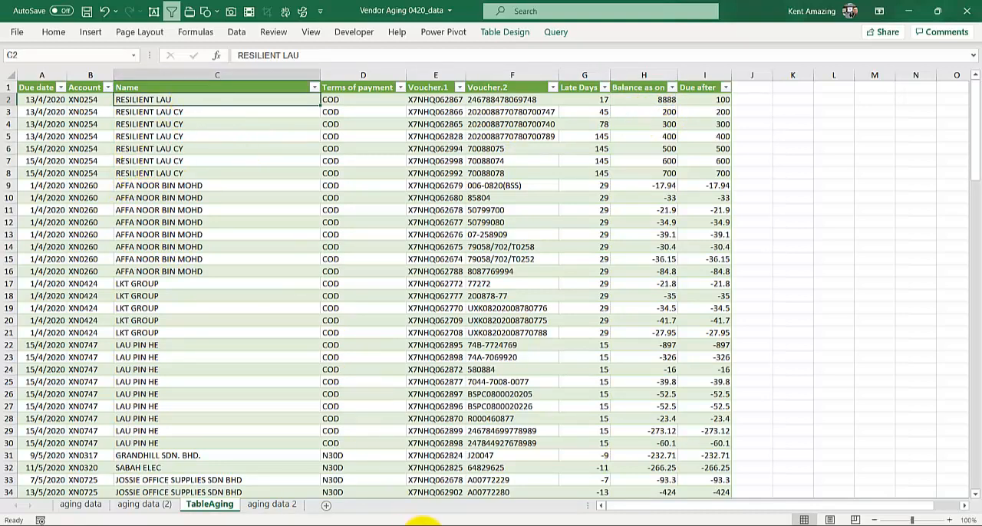
# - Switch to the Aging Report - Cleasning document in Word and review the closing instructions on splitting by the left-most delimiter and Close & Load
pyautogui.moveTo(434, 522)
pyautogui.click(376, 445)
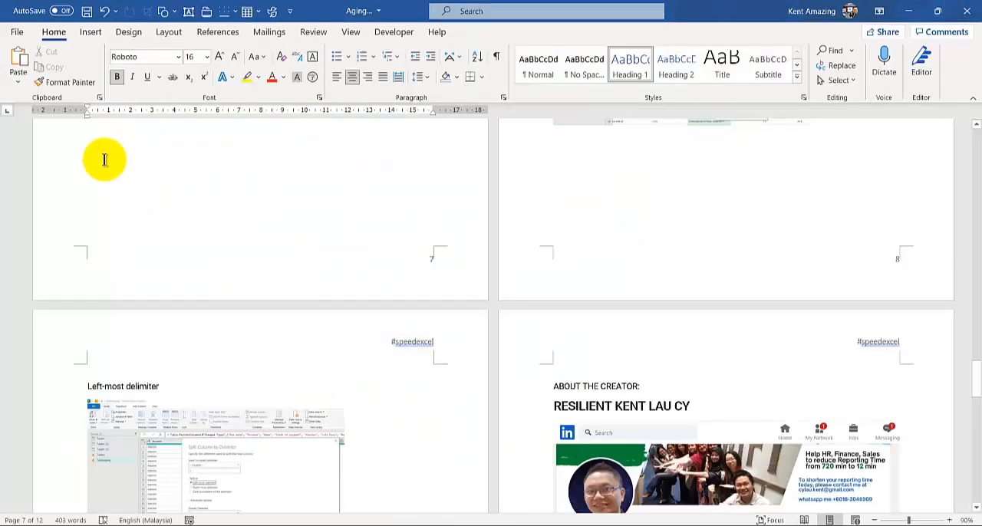
pyautogui.scroll(-2, 102, 164)
pyautogui.scroll(2, 102, 165)
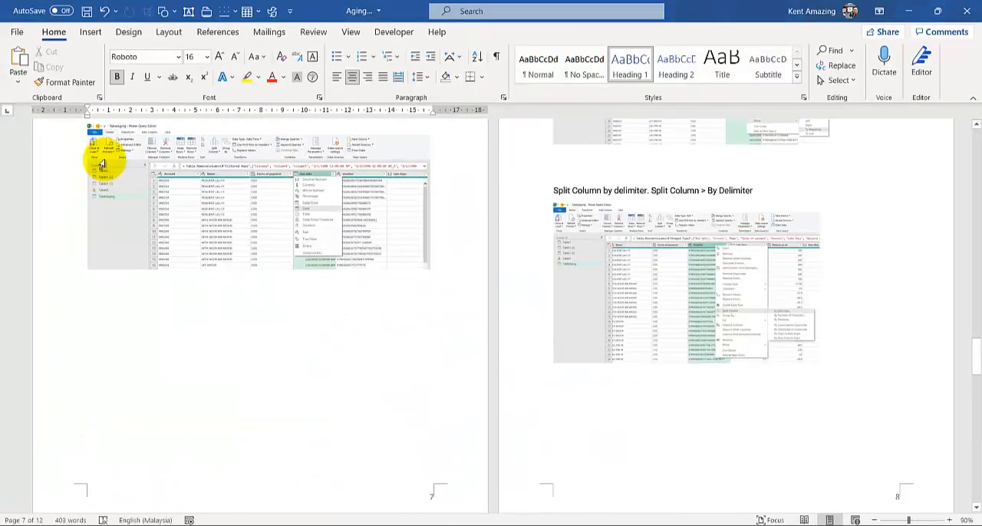
pyautogui.scroll(-1, 102, 164)
pyautogui.scroll(1, 102, 165)
pyautogui.scroll(-4, 128, 190)
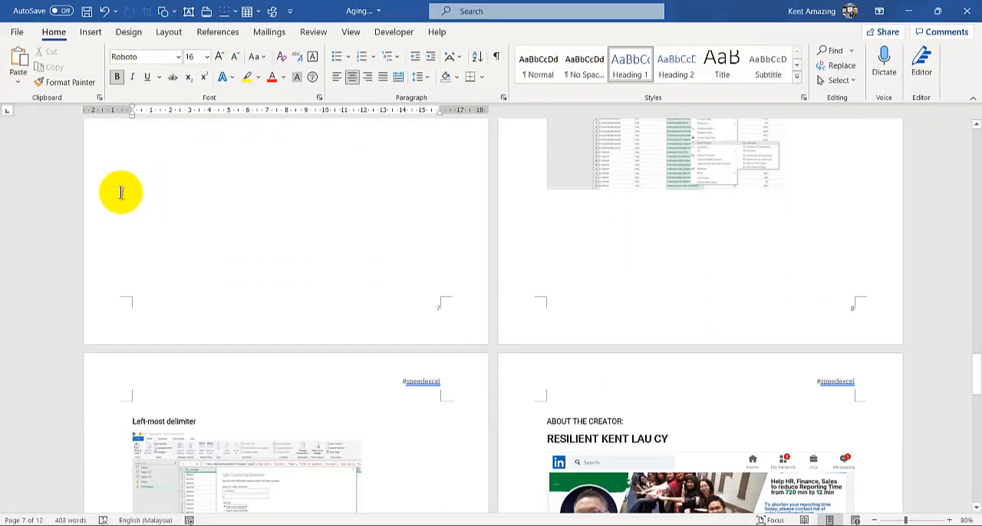
pyautogui.scroll(-1, 136, 230)
pyautogui.scroll(-3, 138, 237)
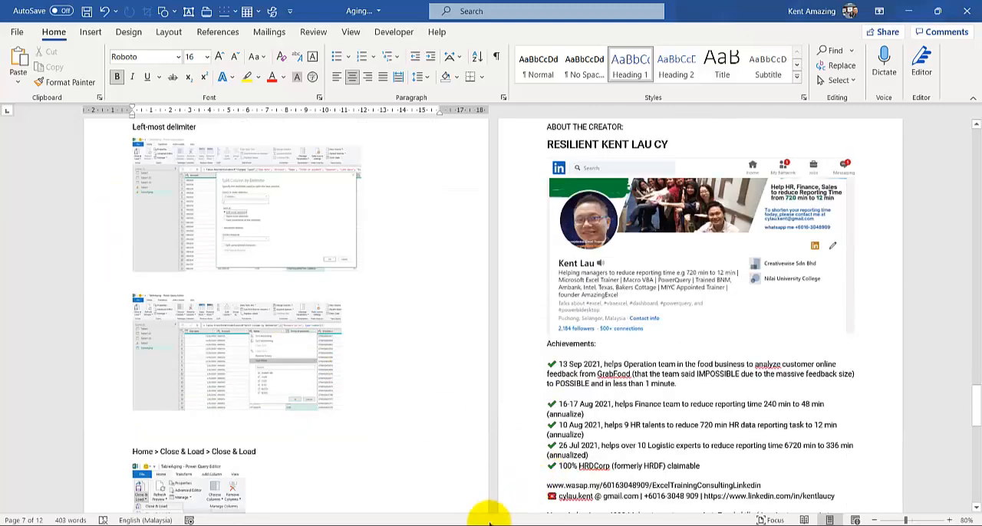
pyautogui.moveTo(427, 523)
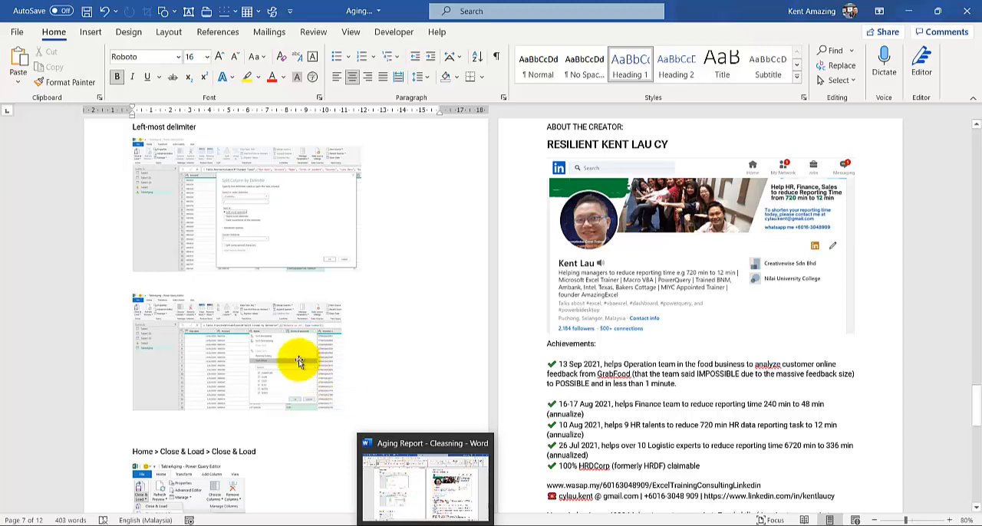
pyautogui.scroll(1, 257, 355)
pyautogui.scroll(1, 257, 355)
pyautogui.scroll(-2, 257, 355)
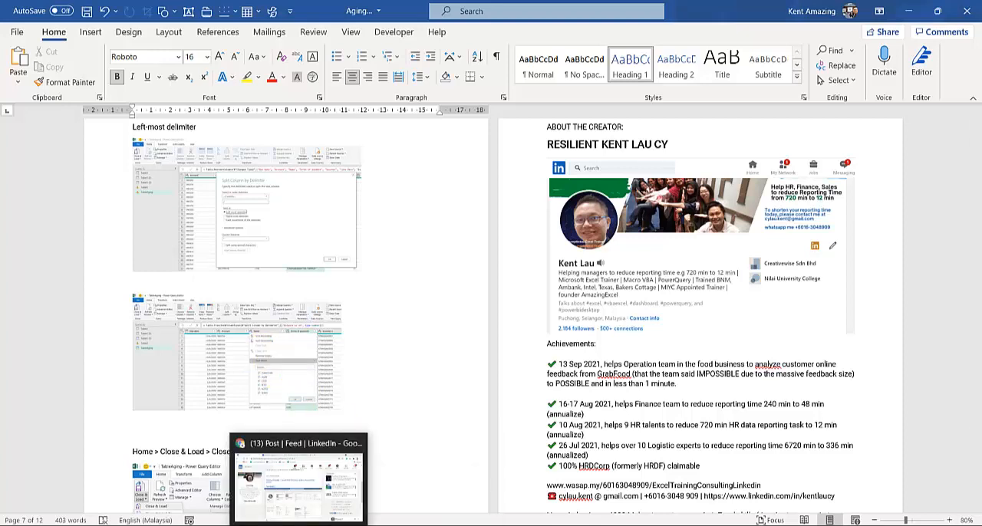
# - Switch to the LinkedIn post in Chrome and read how to request the free aging report cleaning document, including its comments
pyautogui.click(265, 518)
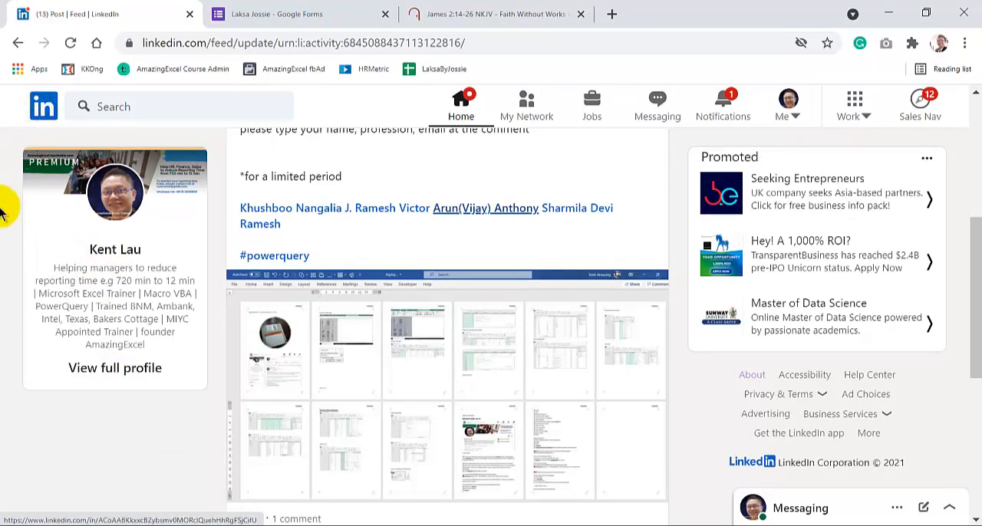
pyautogui.scroll(-3, 2, 211)
pyautogui.scroll(3, 2, 211)
pyautogui.scroll(1, 2, 211)
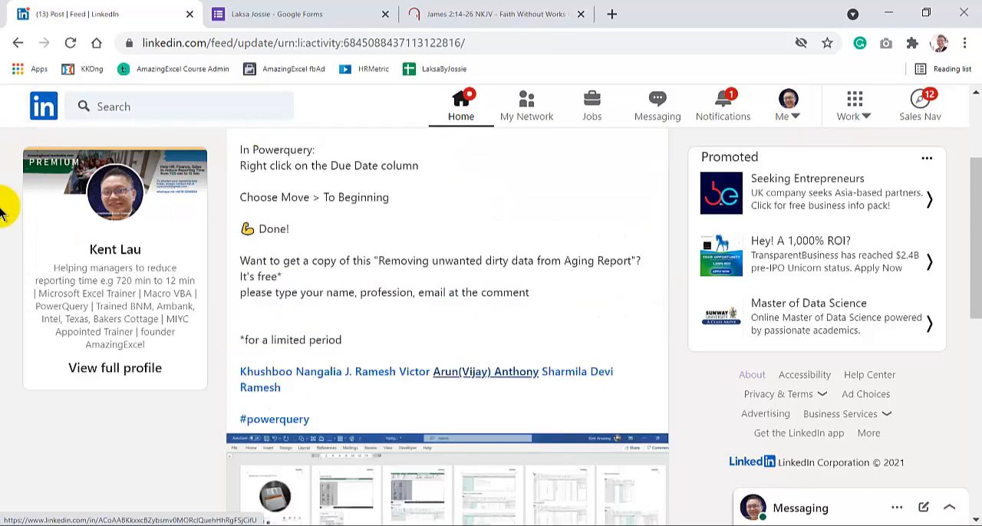
pyautogui.scroll(-5, 2, 212)
pyautogui.scroll(-1, 2, 211)
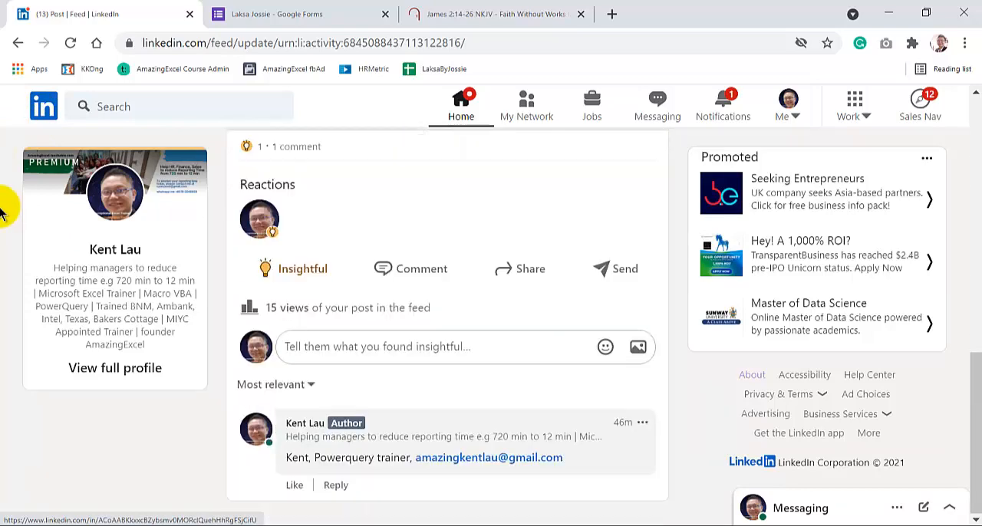
pyautogui.scroll(7, 2, 211)
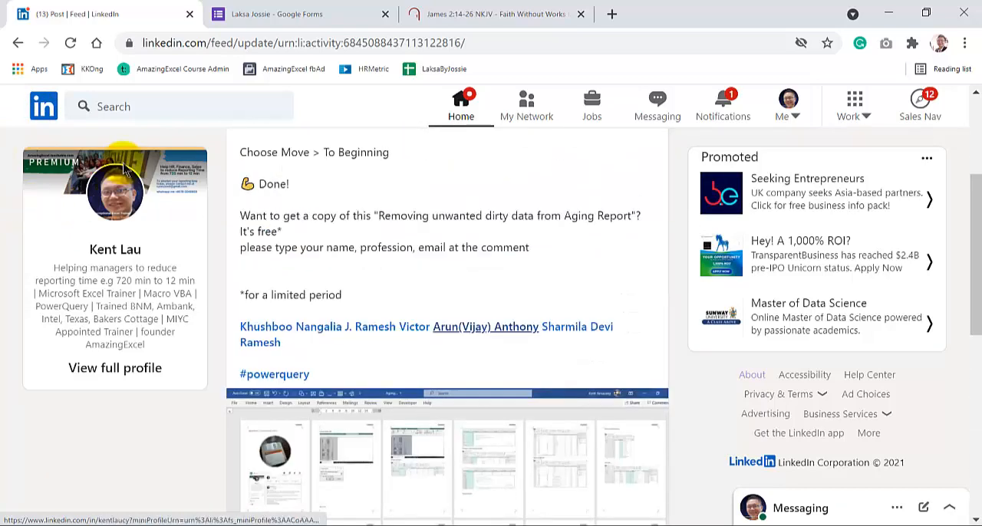
pyautogui.scroll(2, 181, 230)
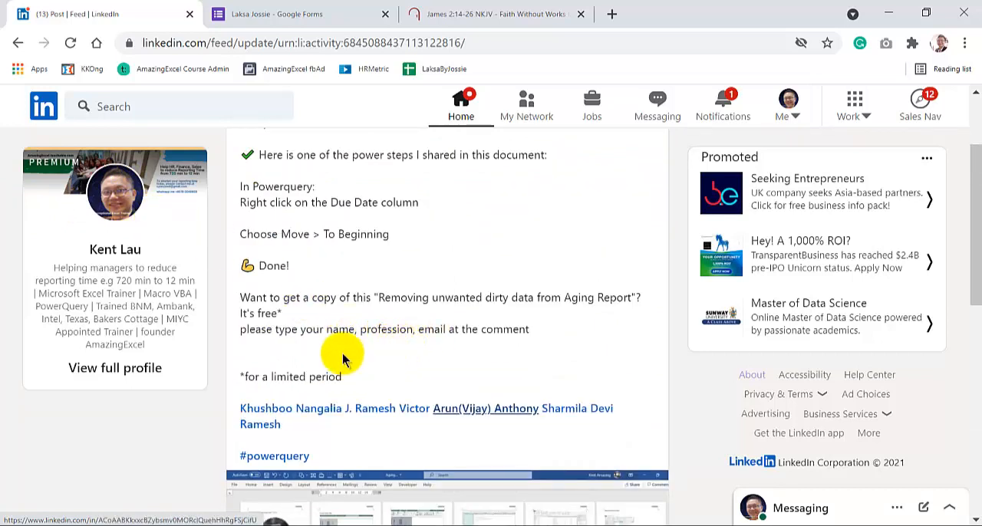
pyautogui.scroll(2, 343, 358)
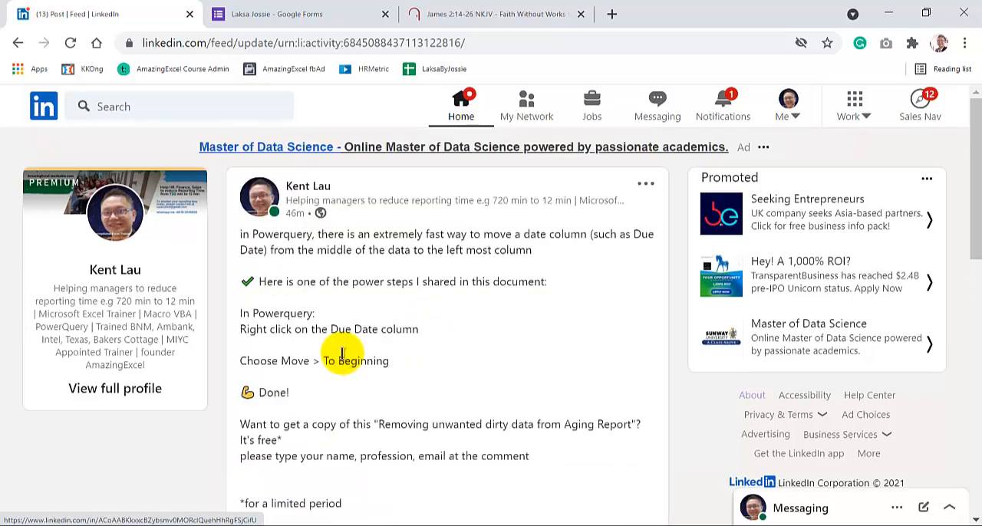
pyautogui.scroll(-3, 343, 354)
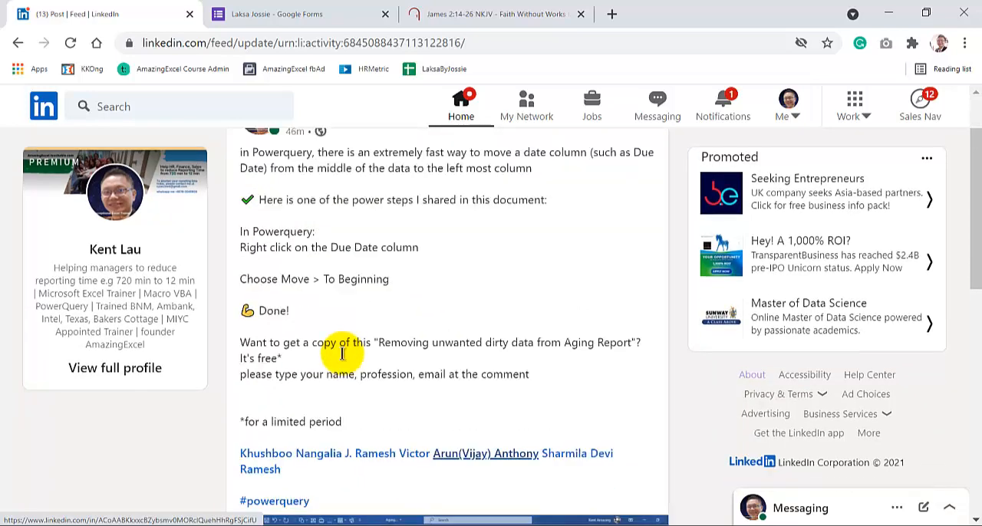
pyautogui.scroll(2, 343, 359)
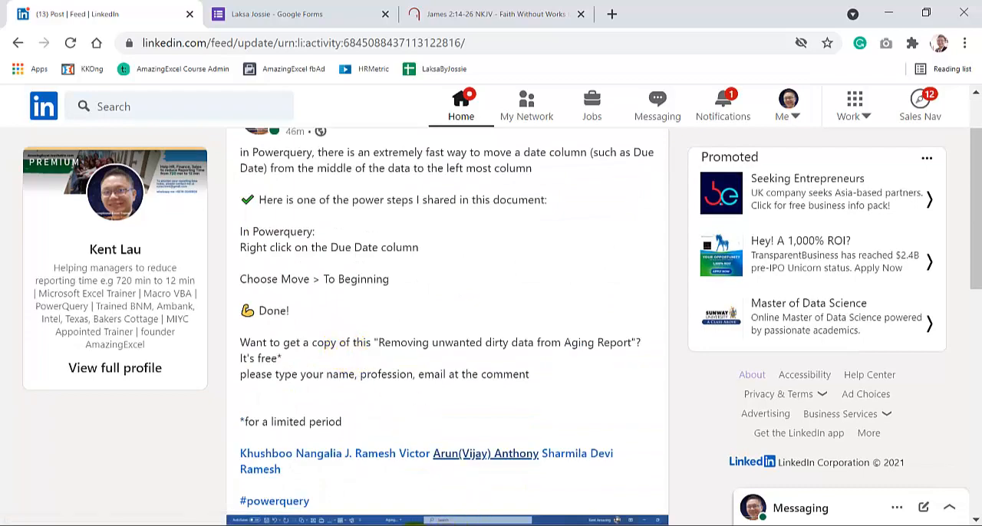
# - Switch back to the Excel workbook and compare the aging data (2) sheet with the raw report on the aging data sheet
pyautogui.click(415, 522)
pyautogui.click(127, 494)
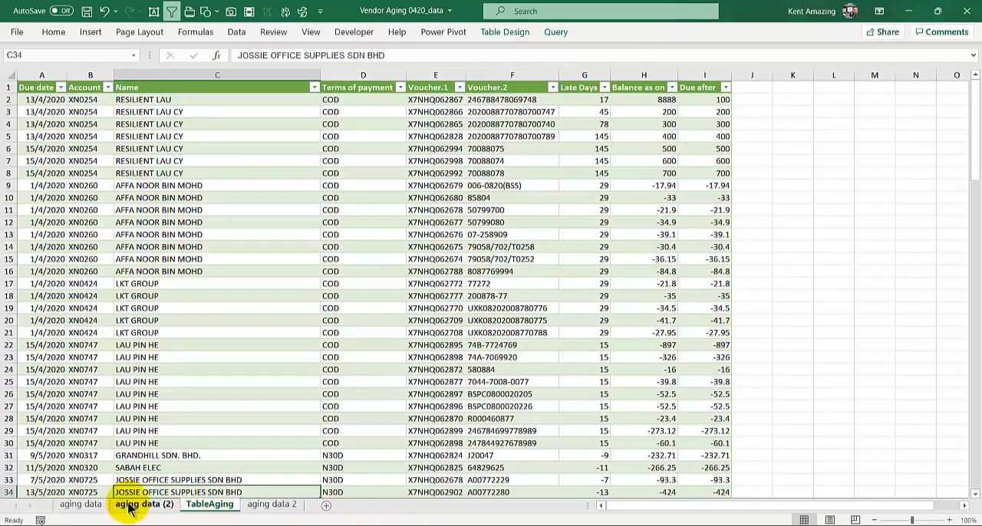
pyautogui.click(130, 504)
pyautogui.scroll(17, 25, 222)
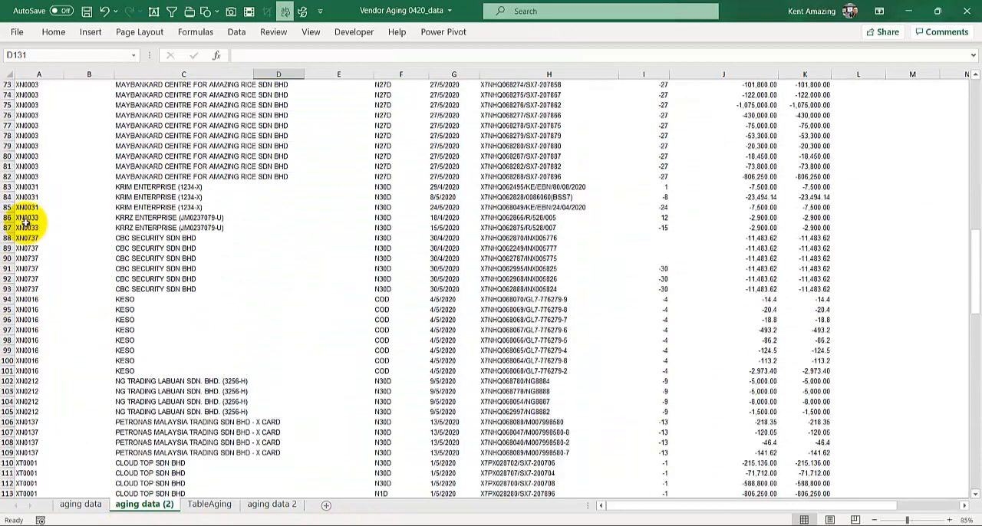
pyautogui.click(95, 503)
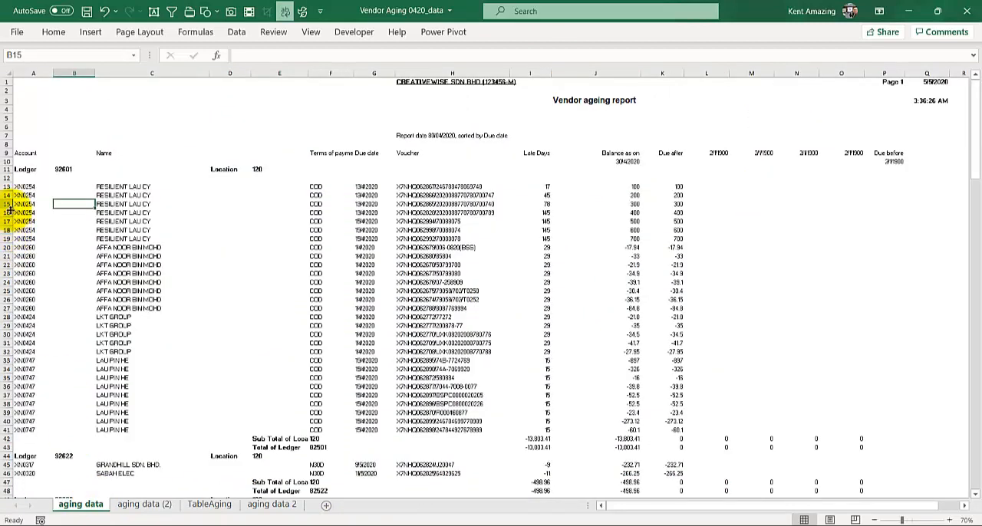
pyautogui.scroll(-2, 6, 395)
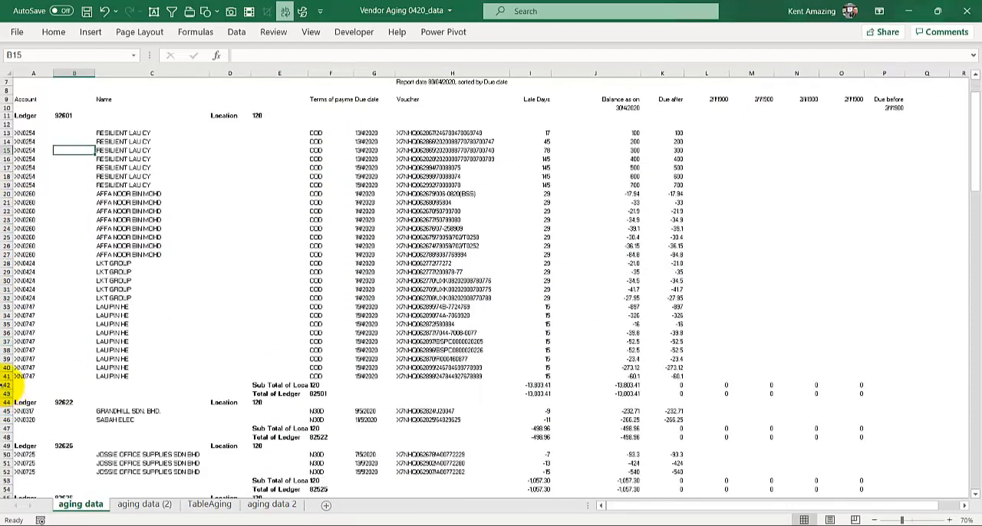
pyautogui.moveTo(4, 385); pyautogui.dragTo(4, 394)
pyautogui.rightClick(5, 394)
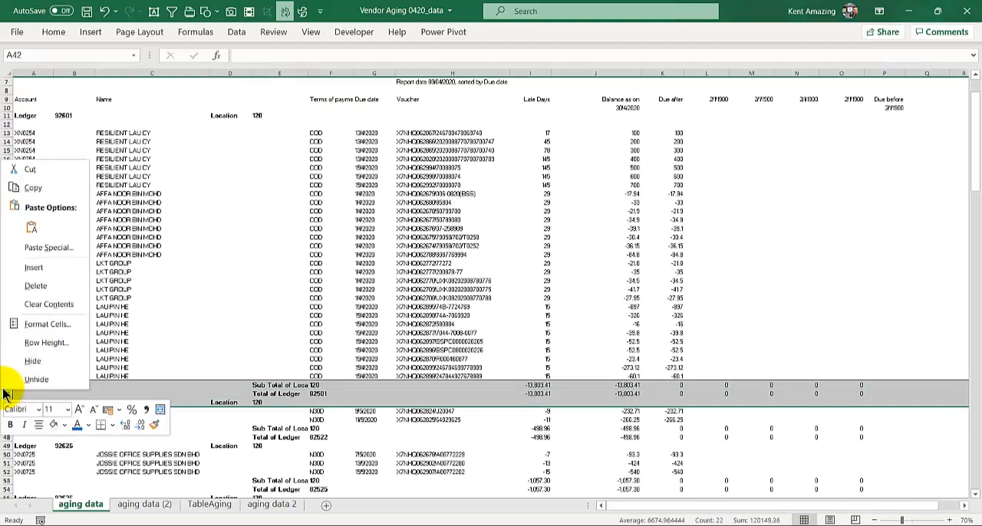
pyautogui.click(202, 253)
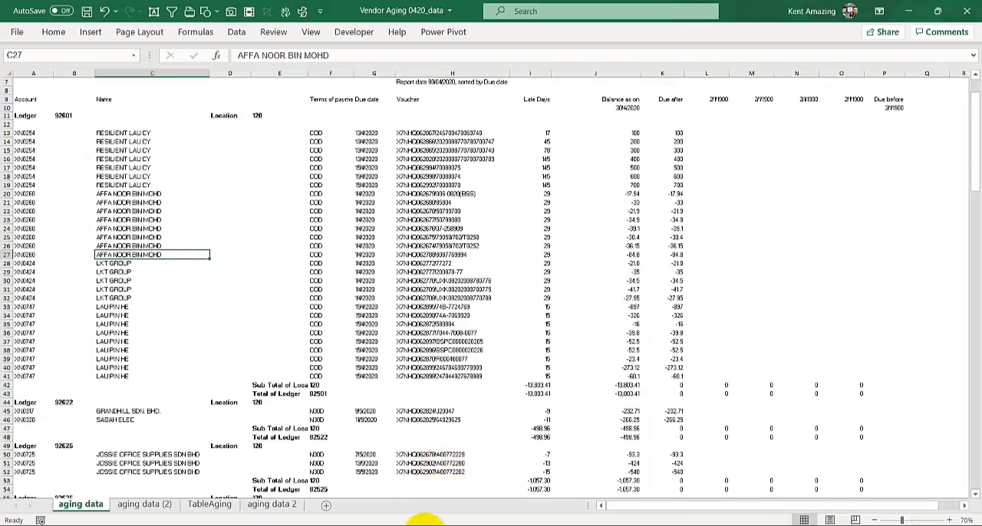
# - Switch to Word to look again at the left-most delimiter instructions, and return to the Excel workbook's aging data sheet
pyautogui.click(428, 525)
pyautogui.scroll(4, 371, 387)
pyautogui.scroll(-3, 371, 387)
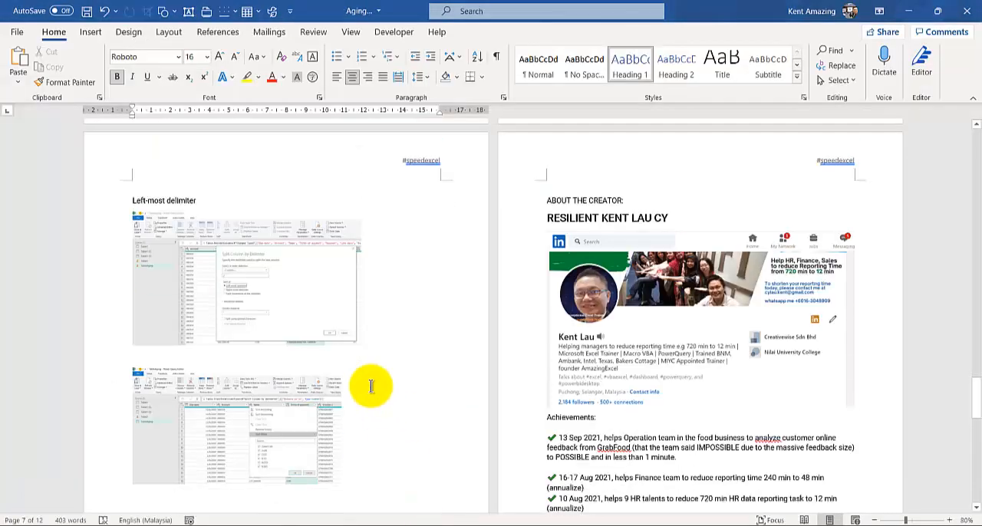
pyautogui.click(392, 524)
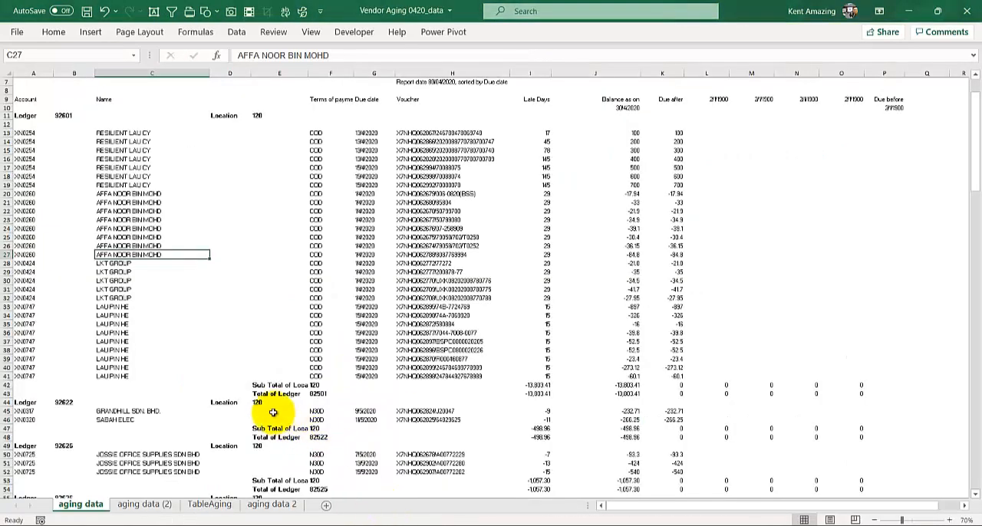